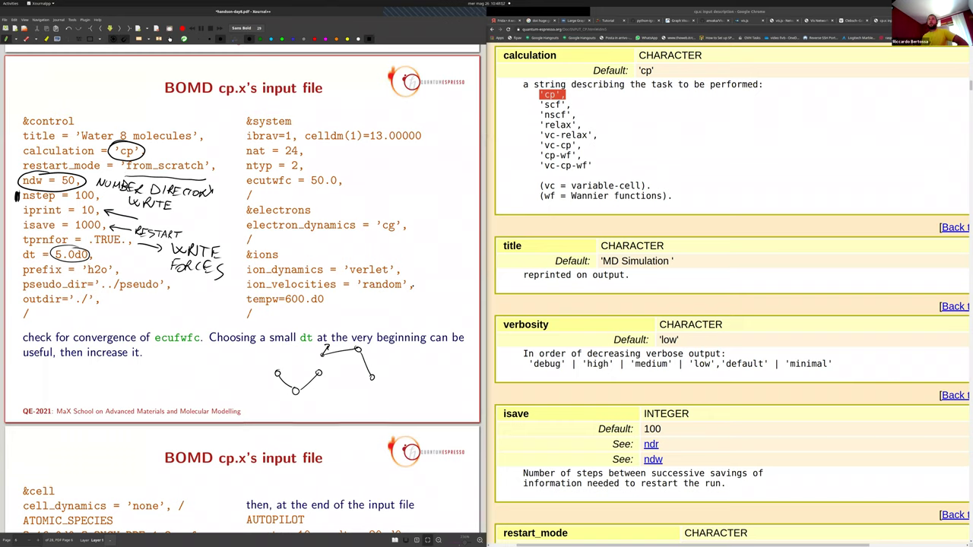
# Annotate the BOMD input slide with CUBIC beside ibrav, H and O beside ntyp, a circled 50.0 labelled Ry, and a circle around 'cg'
pyautogui.moveTo(180, 292); pyautogui.dragTo(172, 307)
pyautogui.moveTo(296, 128)
pyautogui.mouseDown()
pyautogui.moveTo(345, 114)
pyautogui.moveTo(368, 120)
pyautogui.mouseUp()
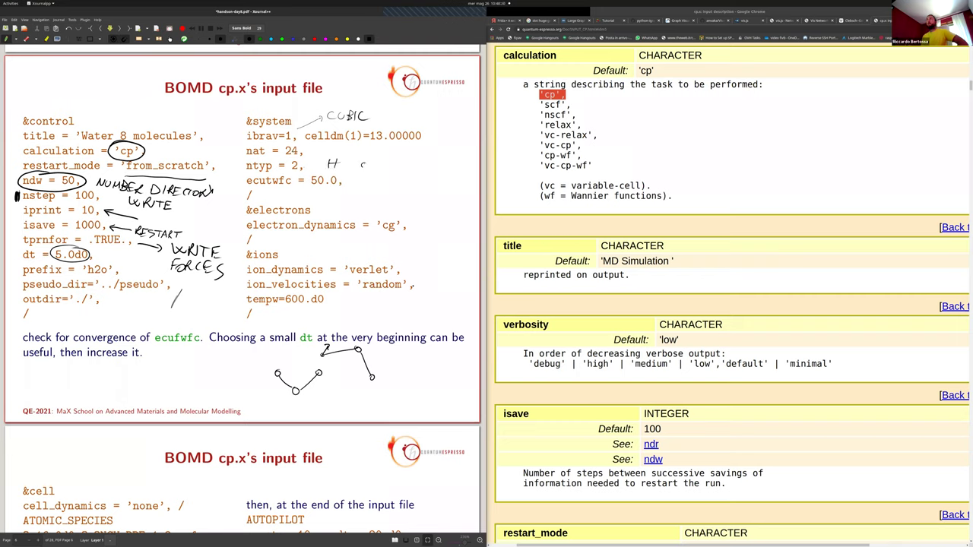
pyautogui.moveTo(363, 167)
pyautogui.mouseDown()
pyautogui.moveTo(368, 160)
pyautogui.moveTo(313, 195)
pyautogui.moveTo(311, 172)
pyautogui.mouseUp()
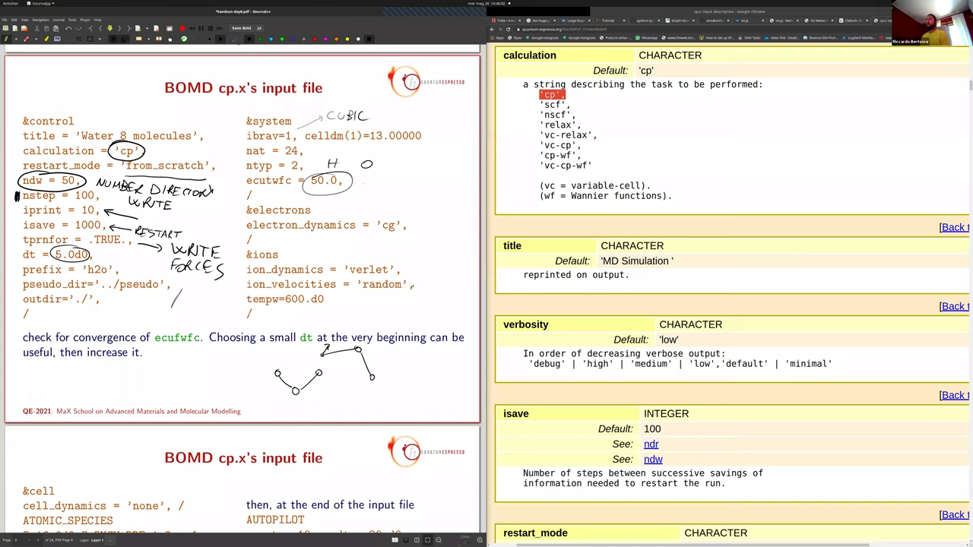
pyautogui.moveTo(365, 178); pyautogui.dragTo(378, 199)
pyautogui.moveTo(400, 210)
pyautogui.mouseDown()
pyautogui.moveTo(420, 232)
pyautogui.moveTo(382, 209)
pyautogui.mouseUp()
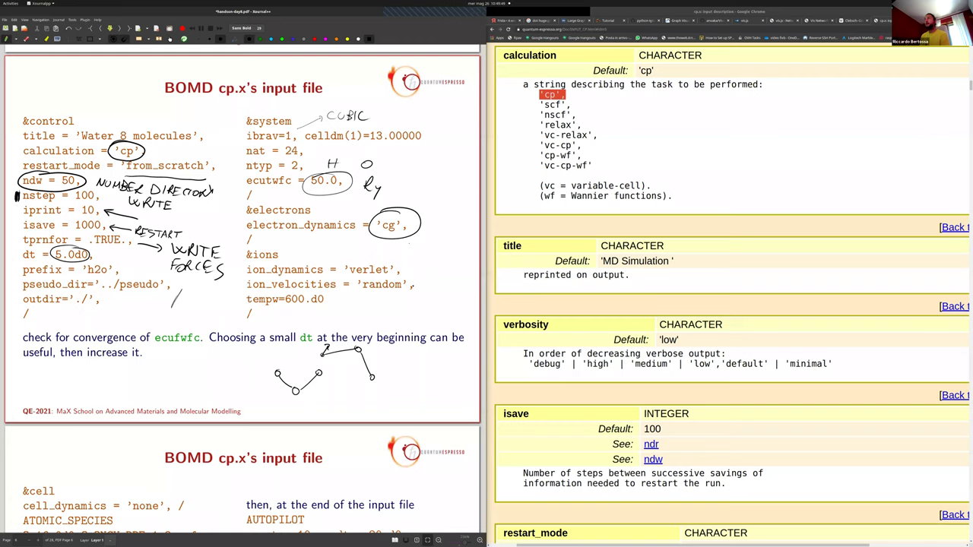
# Circle 'verlet' in the &ions block and handwrite F=ma above it and the position set {R_I} with a vector arrow beside it
pyautogui.moveTo(371, 257)
pyautogui.mouseDown()
pyautogui.moveTo(407, 268)
pyautogui.moveTo(342, 250)
pyautogui.moveTo(351, 238)
pyautogui.mouseUp()
pyautogui.moveTo(342, 244); pyautogui.dragTo(397, 251)
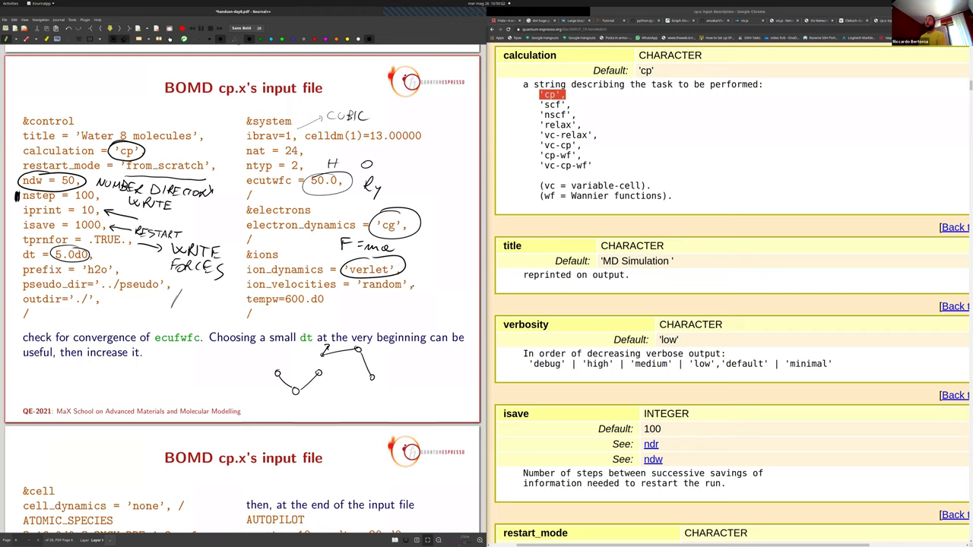
pyautogui.moveTo(422, 256); pyautogui.dragTo(430, 270)
pyautogui.click(435, 267)
pyautogui.moveTo(418, 258)
pyautogui.mouseDown()
pyautogui.moveTo(416, 278)
pyautogui.moveTo(414, 261)
pyautogui.moveTo(439, 281)
pyautogui.mouseUp()
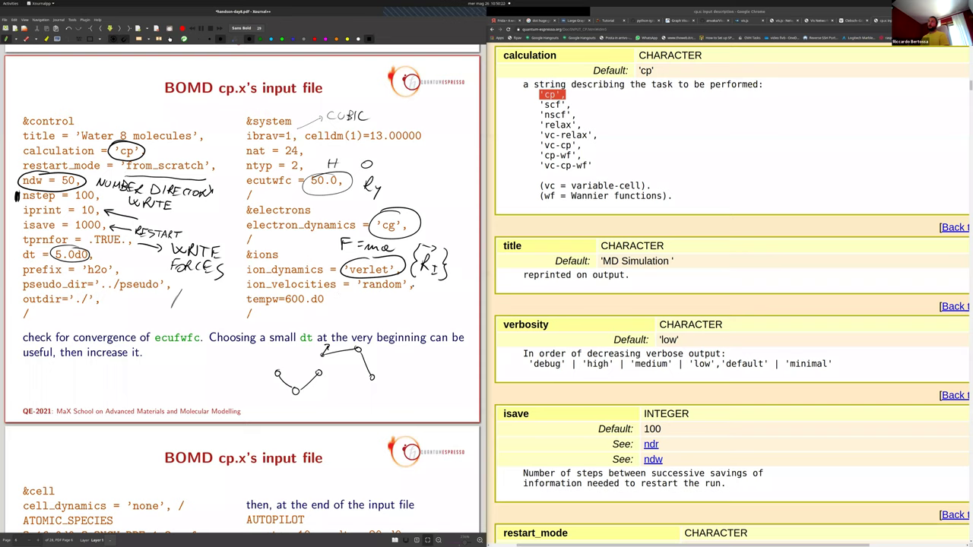
# Handwrite the velocity distribution ~ e^(-M_I v_I^2 / 2 k_B T) below ion_velocities and add the unit K after tempw=600.d0
pyautogui.moveTo(370, 320)
pyautogui.mouseDown()
pyautogui.moveTo(376, 324)
pyautogui.moveTo(361, 314)
pyautogui.moveTo(404, 309)
pyautogui.mouseUp()
pyautogui.moveTo(406, 305); pyautogui.dragTo(413, 305)
pyautogui.moveTo(410, 305); pyautogui.dragTo(410, 314)
pyautogui.moveTo(431, 299)
pyautogui.mouseDown()
pyautogui.moveTo(436, 315)
pyautogui.moveTo(406, 330)
pyautogui.moveTo(422, 334)
pyautogui.moveTo(438, 322)
pyautogui.mouseUp()
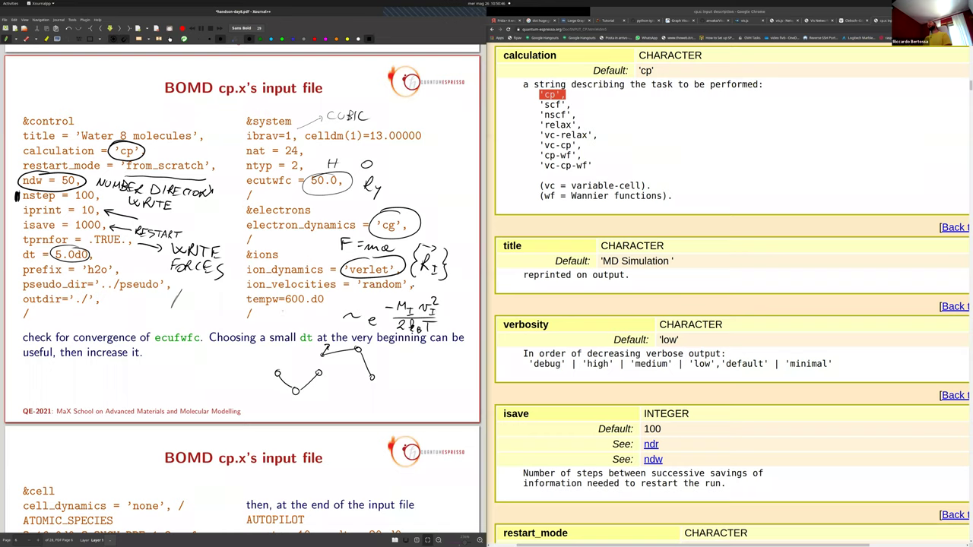
pyautogui.moveTo(328, 295); pyautogui.dragTo(329, 306)
pyautogui.moveTo(337, 295)
pyautogui.mouseDown()
pyautogui.moveTo(332, 300)
pyautogui.moveTo(342, 306)
pyautogui.mouseUp()
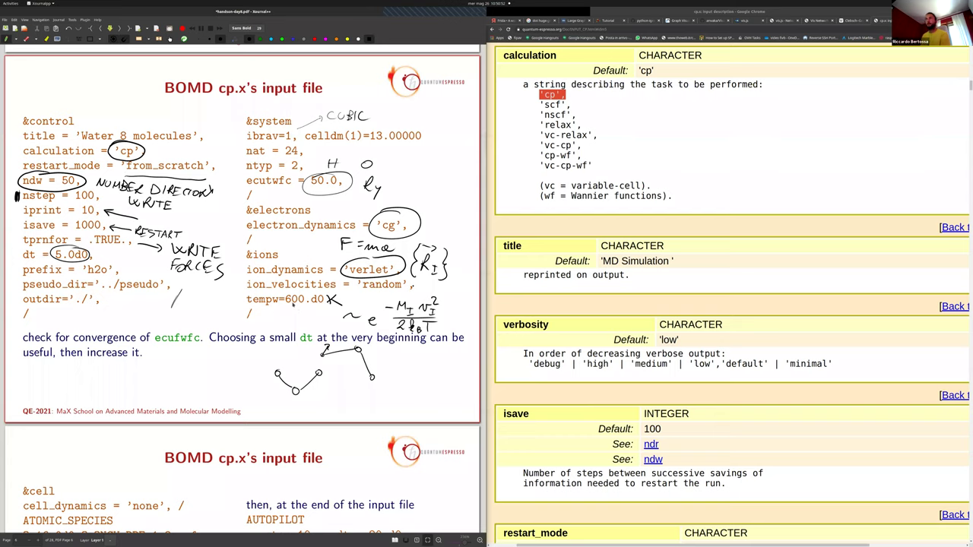
# On the next BOMD input slide, bracket the cell_dynamics line and draw a downward arrow alongside the list of atomic positions
pyautogui.scroll(-5, 247, 300)
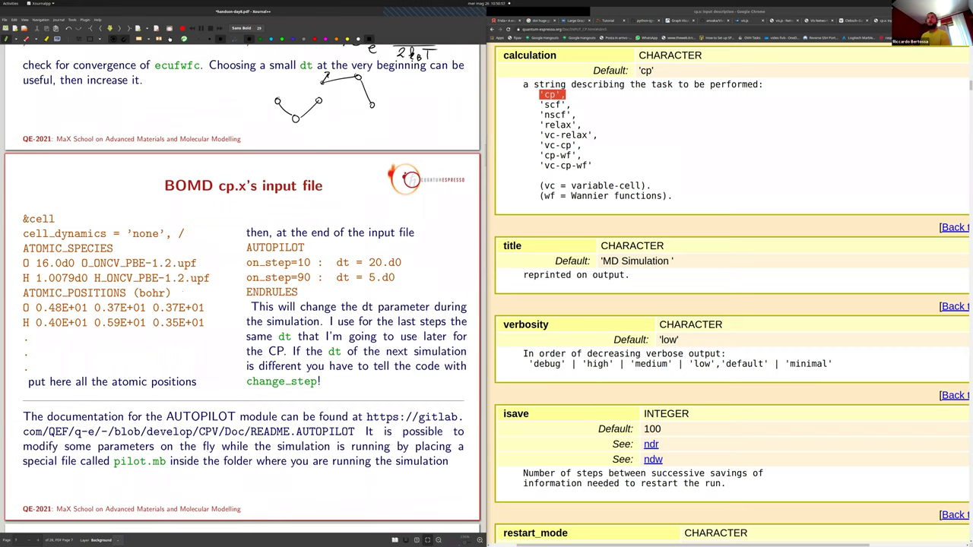
pyautogui.moveTo(31, 219); pyautogui.dragTo(25, 242)
pyautogui.moveTo(182, 222); pyautogui.dragTo(188, 246)
pyautogui.moveTo(19, 313); pyautogui.dragTo(20, 380)
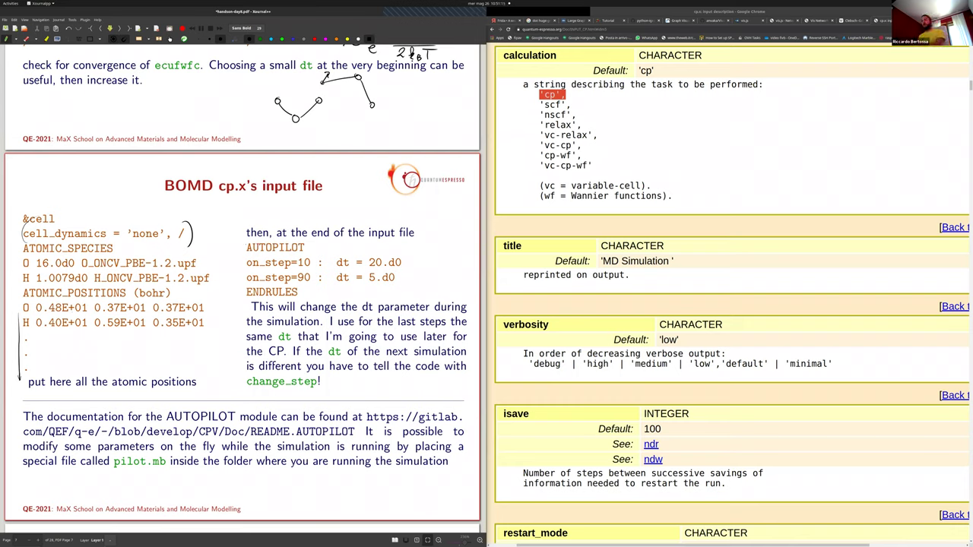
# Switch to the QE2021 VirtualBox virtual machine window
pyautogui.hotkey('alt', 'Tab')
pyautogui.hotkey('alt', 'Tab')
pyautogui.hotkey('alt', 'Tab')
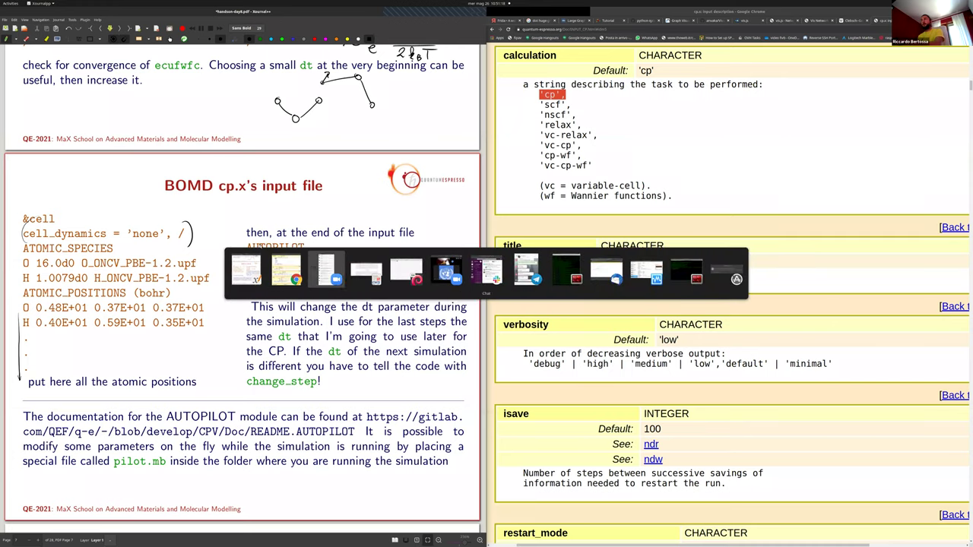
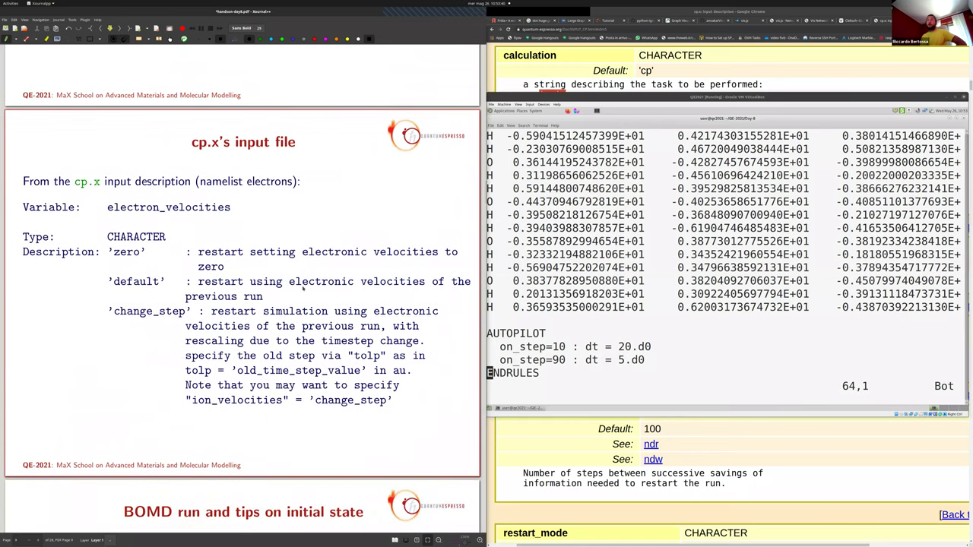
# Underline the 'change_step' option in the electron_velocities description on the cp.x input file slide
pyautogui.scroll(-2, 303, 289)
pyautogui.scroll(2, 282, 277)
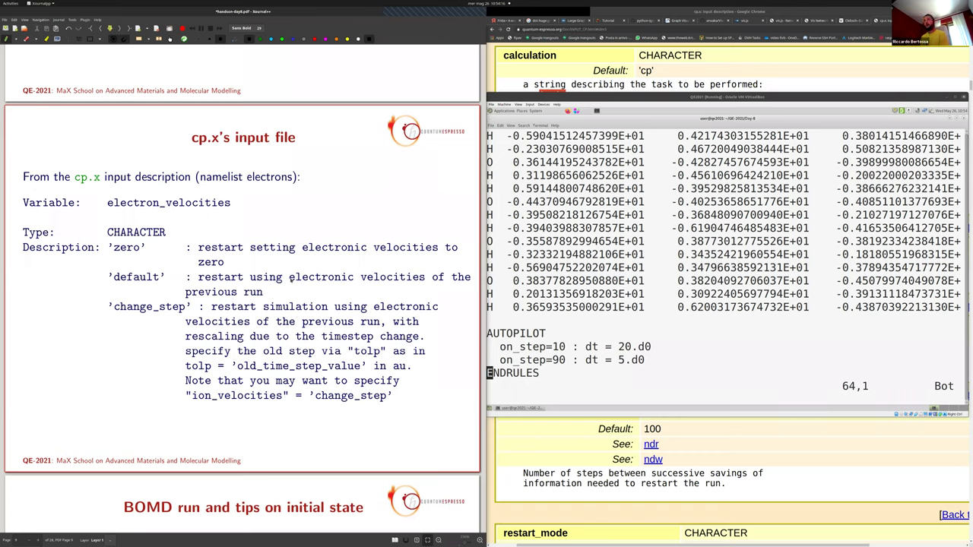
pyautogui.moveTo(111, 313); pyautogui.dragTo(185, 310)
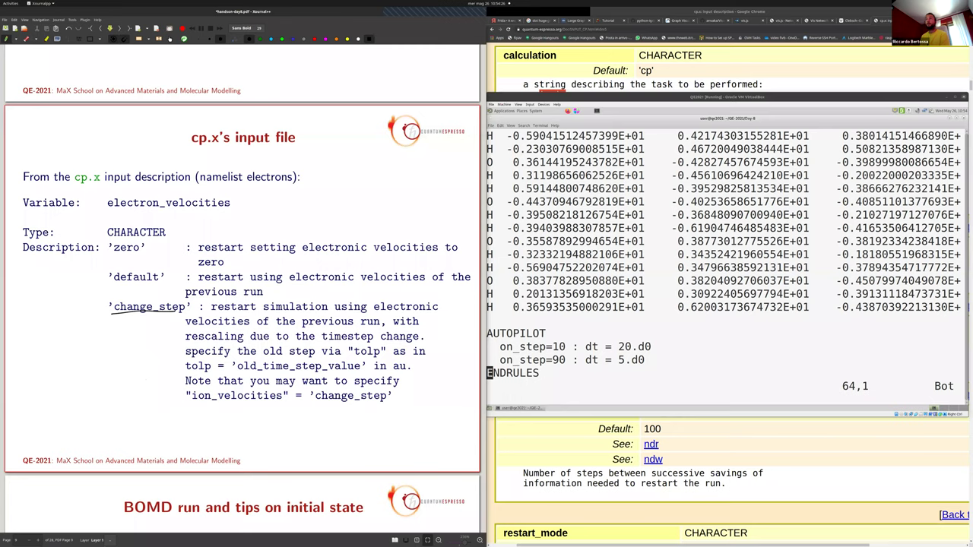
# Bring up the slide on the BOMD run and quit vim in the virtual machine's terminal
pyautogui.scroll(-5, 160, 329)
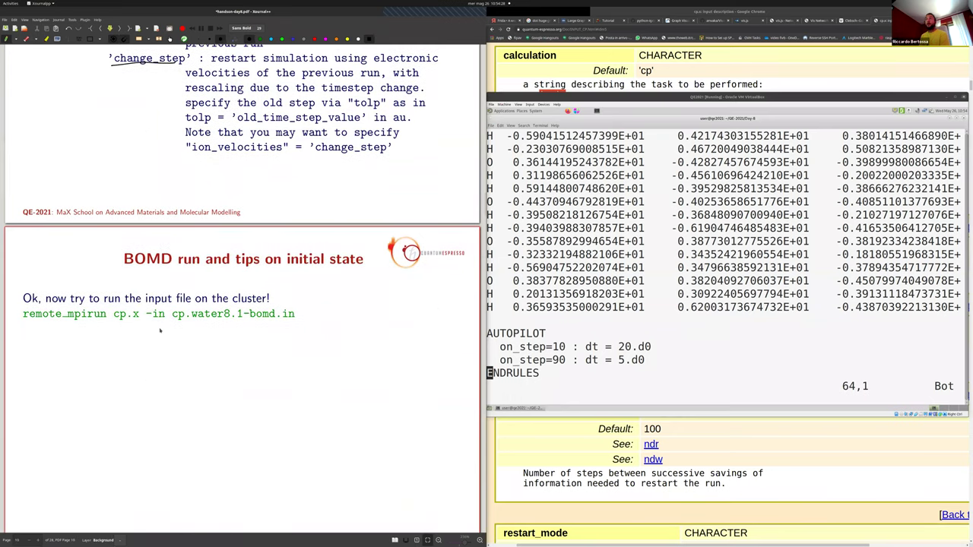
pyautogui.scroll(15, 159, 329)
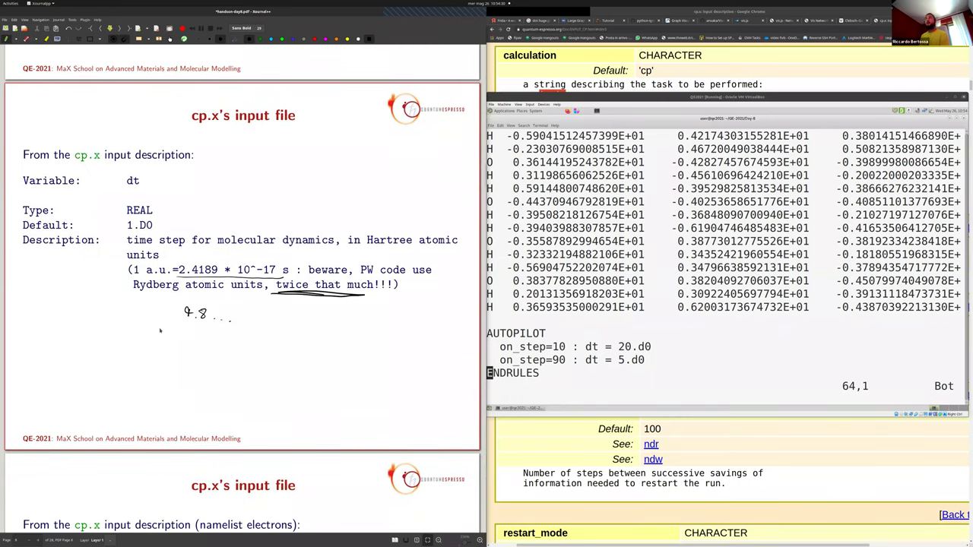
pyautogui.scroll(-12, 160, 329)
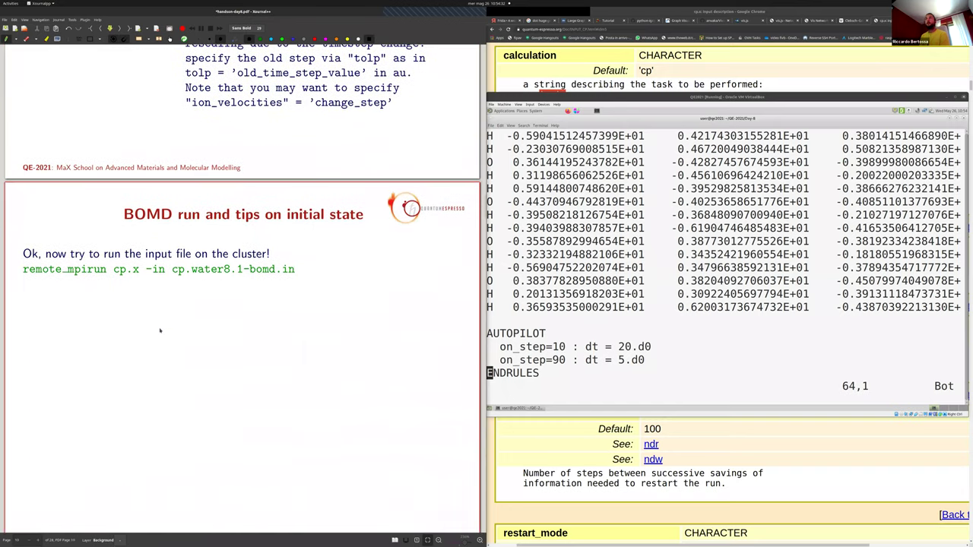
pyautogui.click(660, 254)
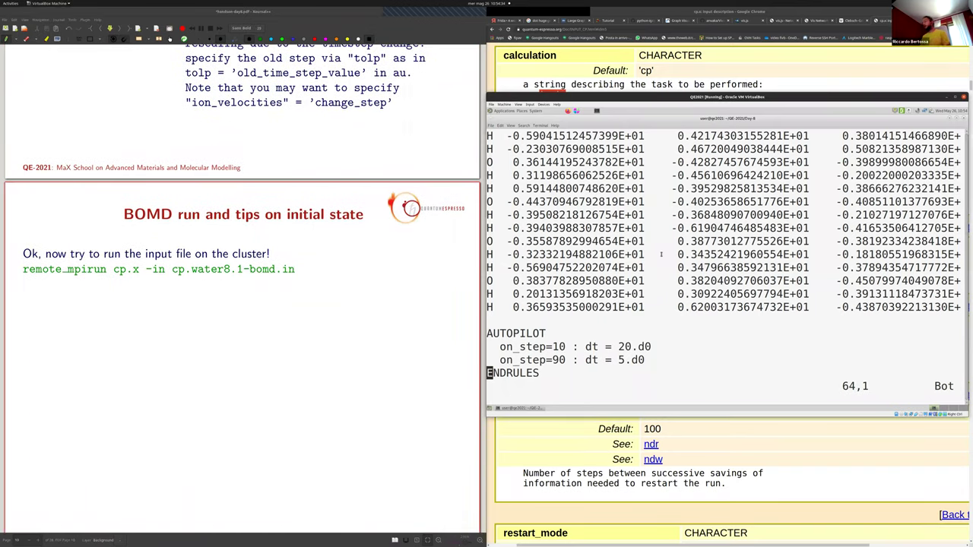
pyautogui.scroll(17, 661, 254)
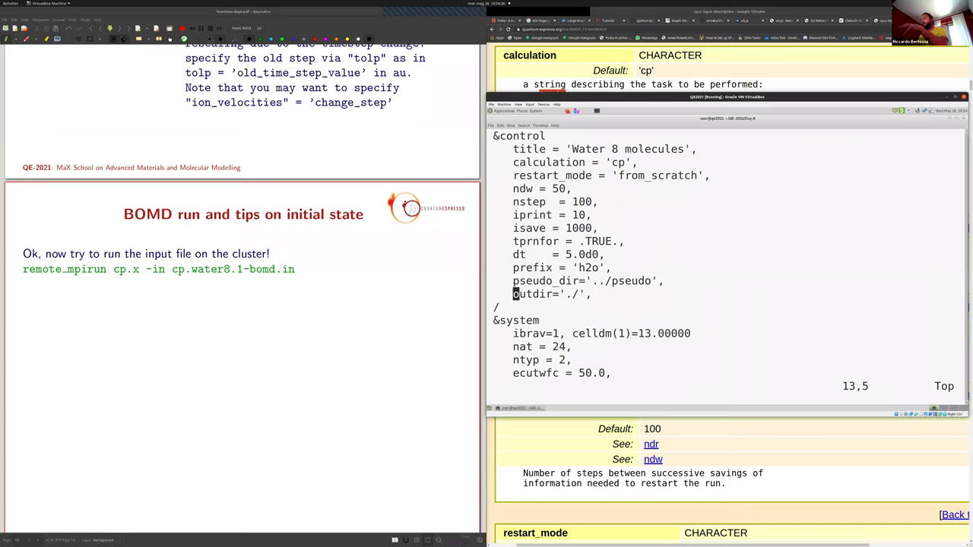
pyautogui.write(':q')
pyautogui.press('Return')
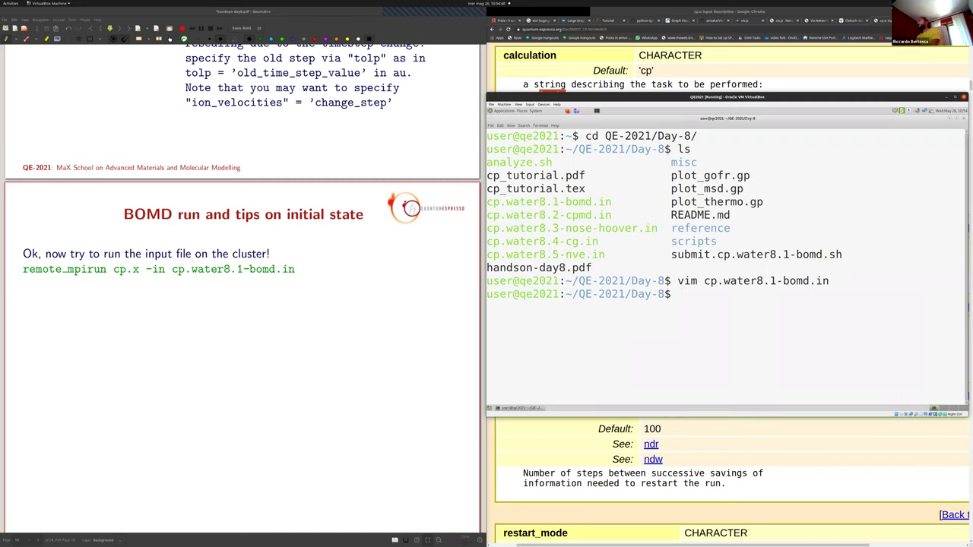
pyautogui.write('remote_re')
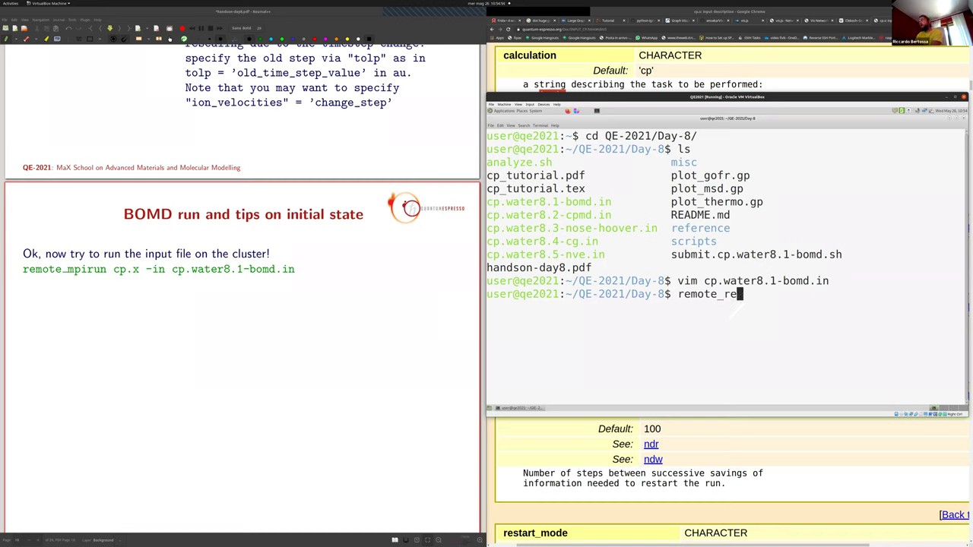
pyautogui.hotkey('ctrl', 'c')
pyautogui.hotkey('ctrl', 'c')
# Recall remote_mpirun cp.x -in cp.water8.1-bomd.in from the shell history and run it to submit the job to the cluster
pyautogui.hotkey('ctrl', 'r')
pyautogui.write('remote')
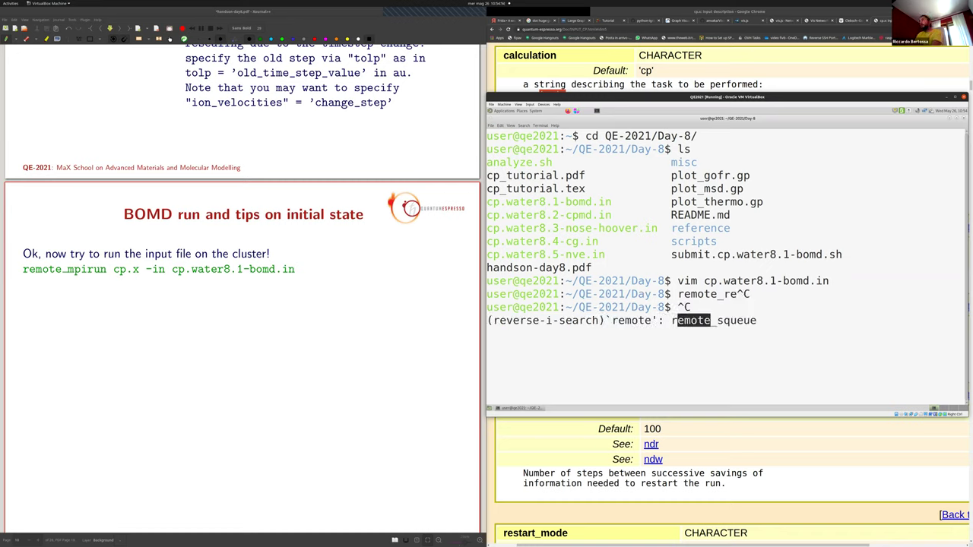
pyautogui.write('_mi')
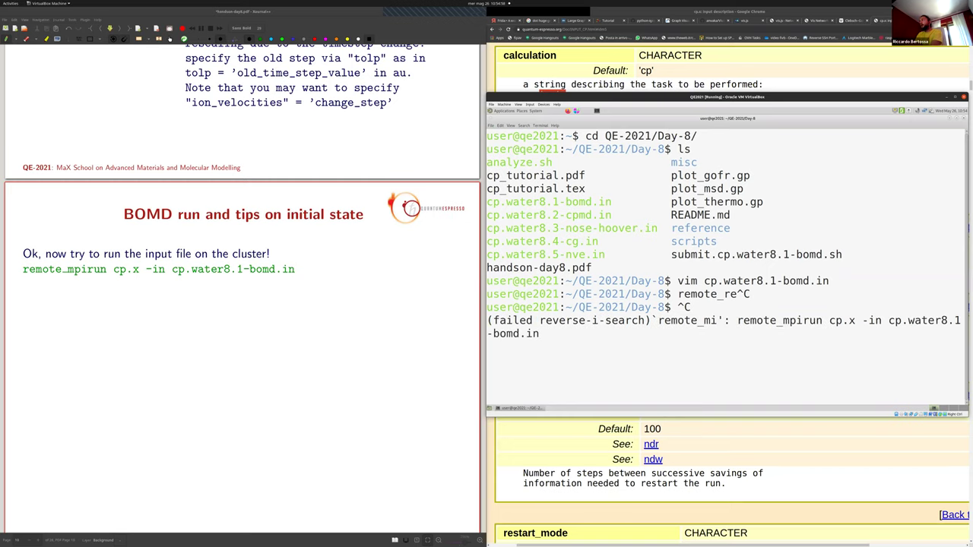
pyautogui.press('Return')
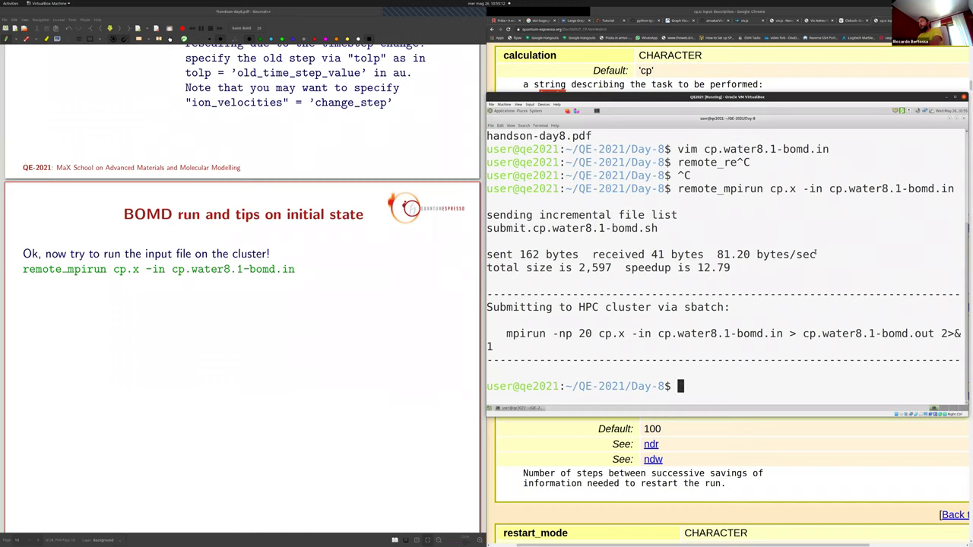
# Handwrite CTRL+R below the remote_mpirun command on the slide while briefly opening and leaving the terminal's reverse history search
pyautogui.hotkey('ctrl', 'r')
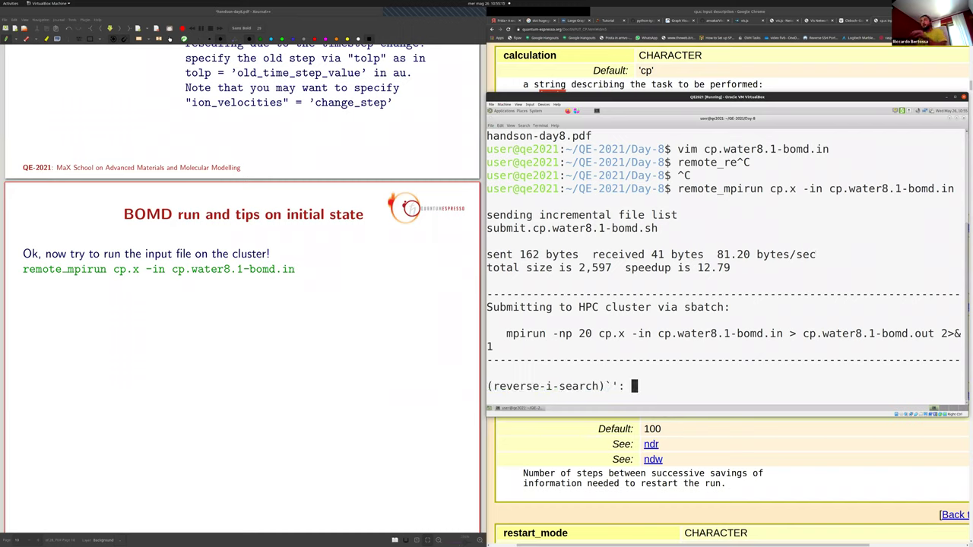
pyautogui.moveTo(329, 295)
pyautogui.mouseDown()
pyautogui.moveTo(324, 305)
pyautogui.moveTo(336, 307)
pyautogui.moveTo(347, 294)
pyautogui.mouseUp()
pyautogui.moveTo(346, 306)
pyautogui.mouseDown()
pyautogui.moveTo(350, 296)
pyautogui.moveTo(357, 307)
pyautogui.mouseUp()
pyautogui.moveTo(361, 294)
pyautogui.mouseDown()
pyautogui.moveTo(368, 307)
pyautogui.moveTo(383, 303)
pyautogui.mouseUp()
pyautogui.moveTo(380, 299); pyautogui.dragTo(388, 311)
pyautogui.moveTo(389, 296); pyautogui.dragTo(398, 311)
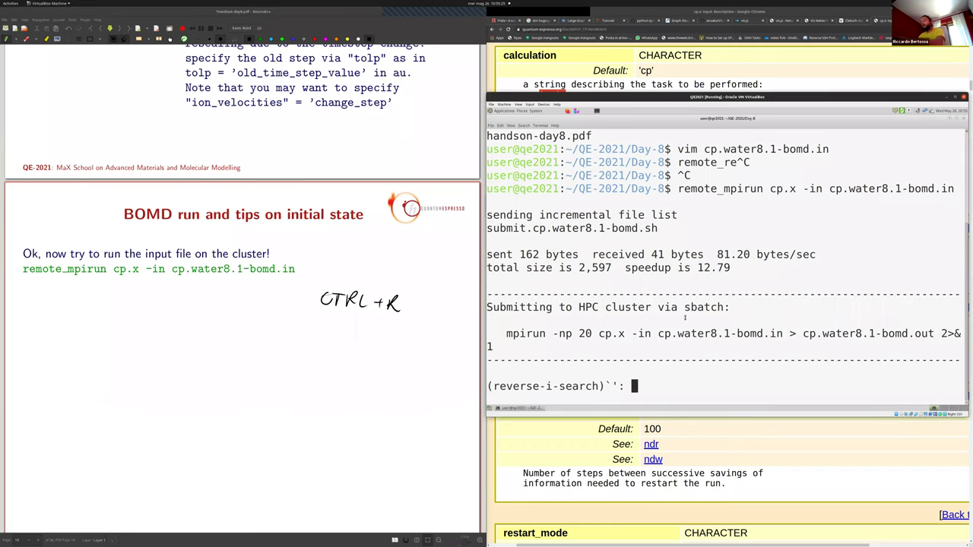
pyautogui.hotkey('ctrl', 'c')
pyautogui.hotkey('ctrl', 'c')
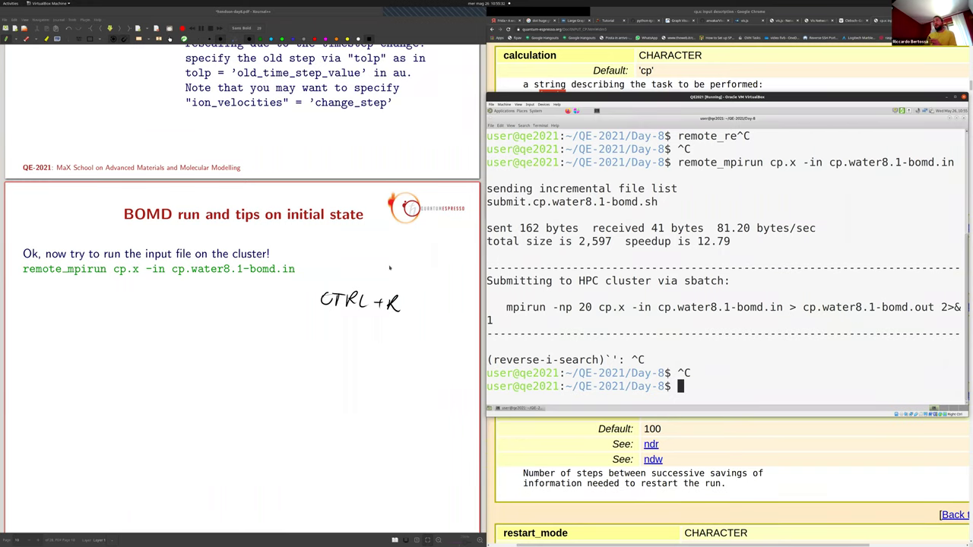
pyautogui.scroll(-5, 390, 268)
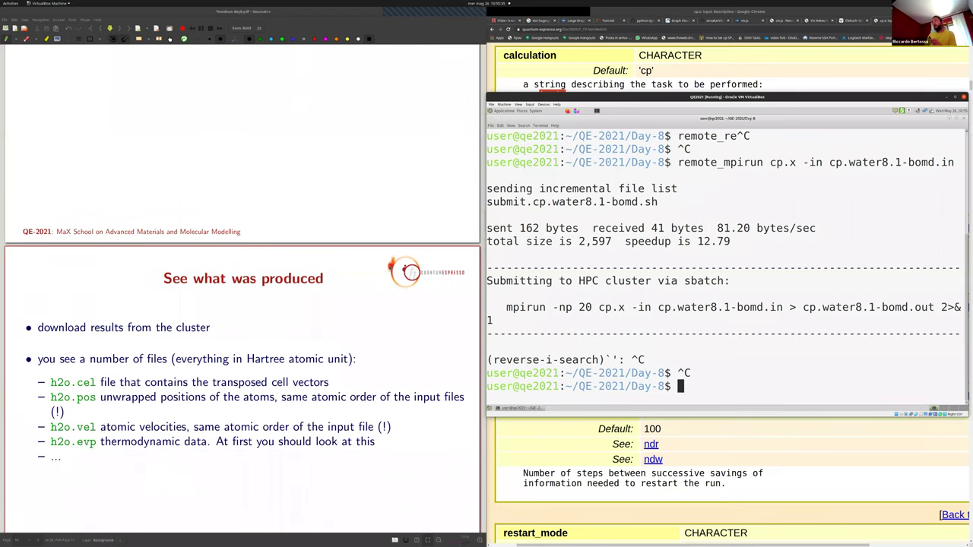
pyautogui.scroll(-1, 243, 327)
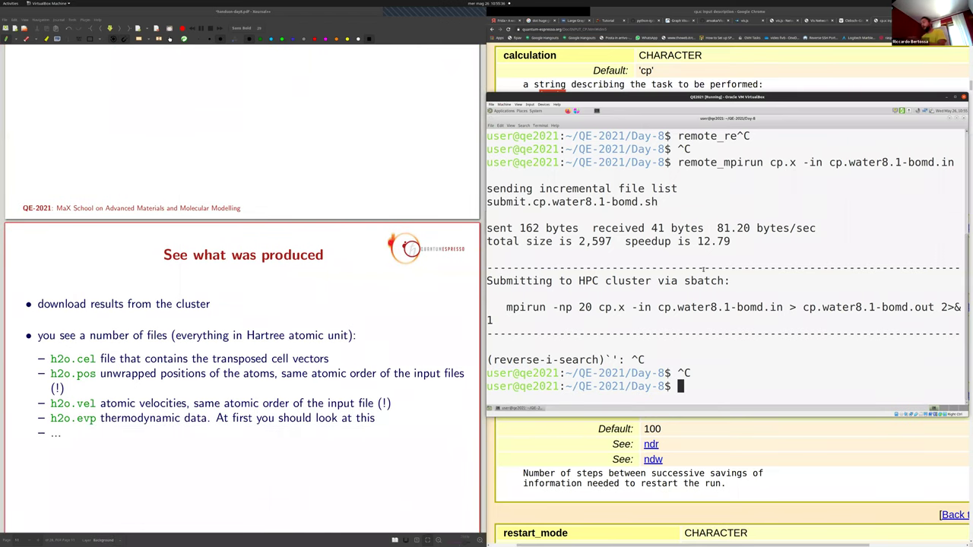
pyautogui.write('a')
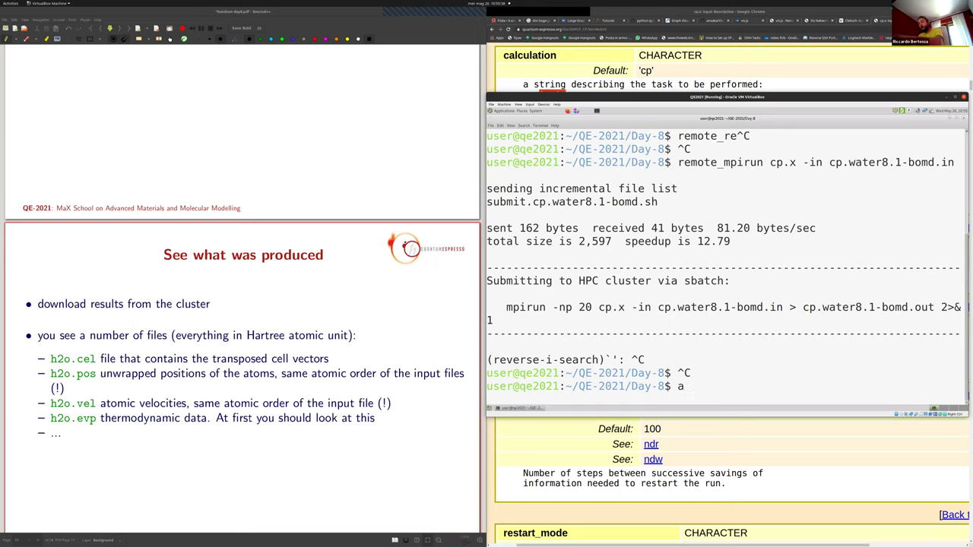
pyautogui.write('remo')
pyautogui.press('BackSpace')
pyautogui.press('BackSpace')
pyautogui.press('BackSpace')
pyautogui.press('BackSpace')
pyautogui.press('BackSpace')
# List the available remote_ commands in the terminal and run remote_squeue to check the submitted job in the cluster queue
pyautogui.write('remote_')
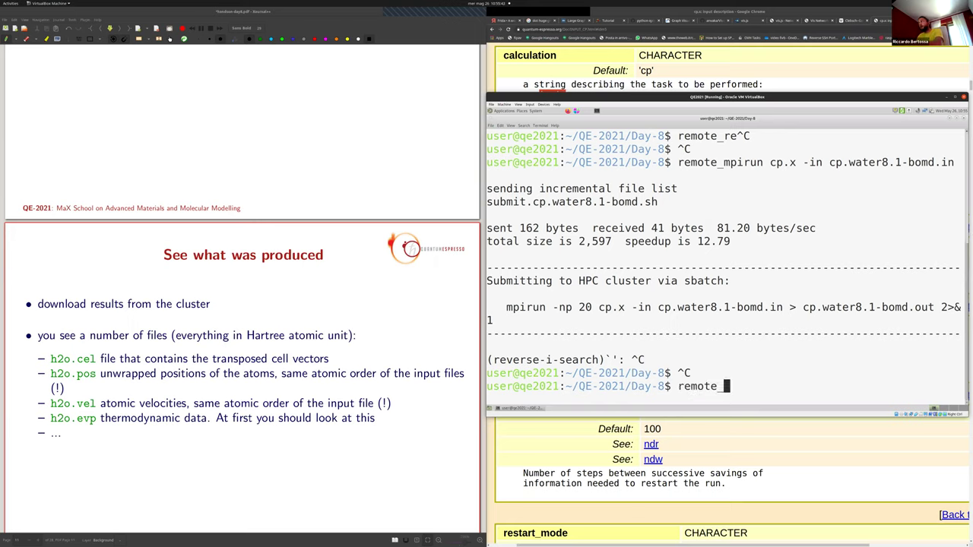
pyautogui.press('Tab')
pyautogui.press('Tab')
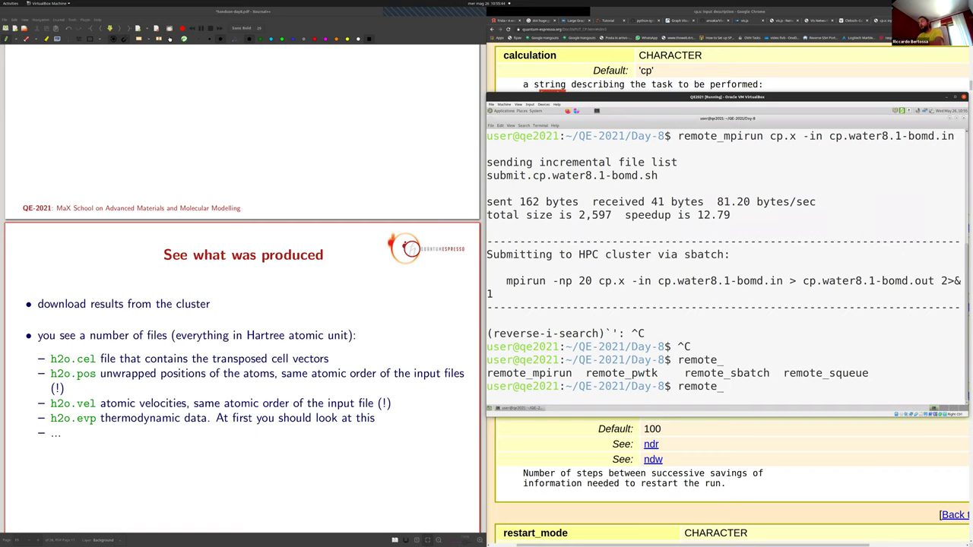
pyautogui.write('squeue')
pyautogui.press('Tab')
pyautogui.press('Return')
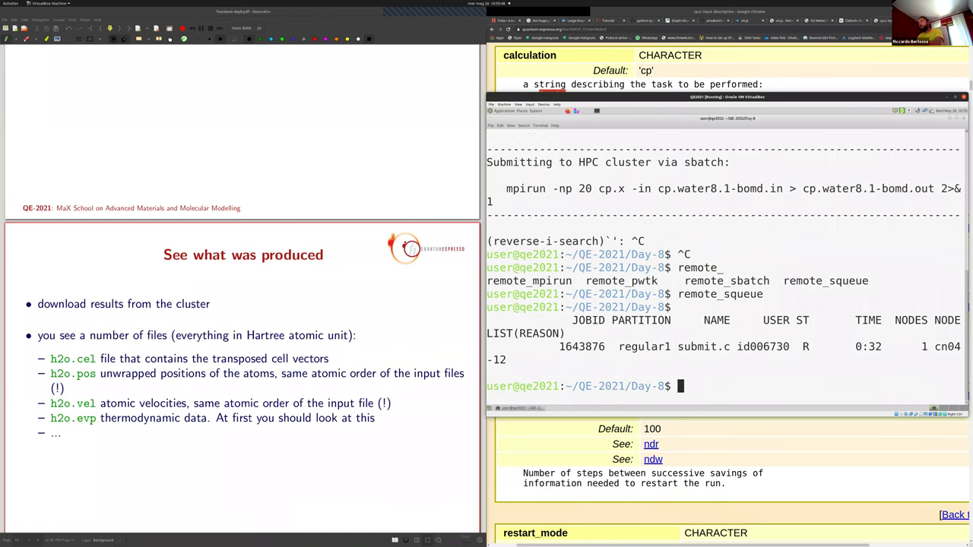
pyautogui.press('Return')
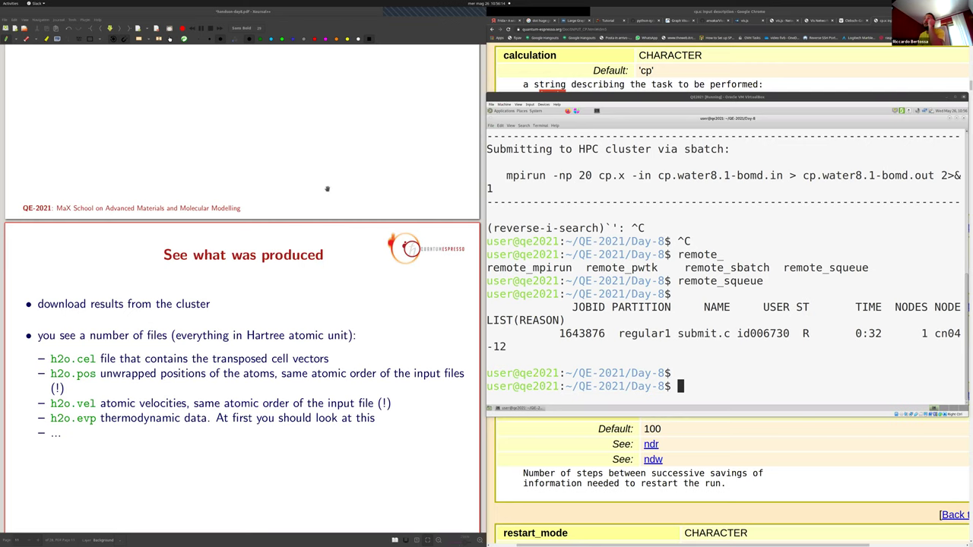
# Sketch a water molecule as three small circles joined by two bonds in the blank area of the BOMD run slide
pyautogui.scroll(5, 327, 190)
pyautogui.scroll(1, 327, 342)
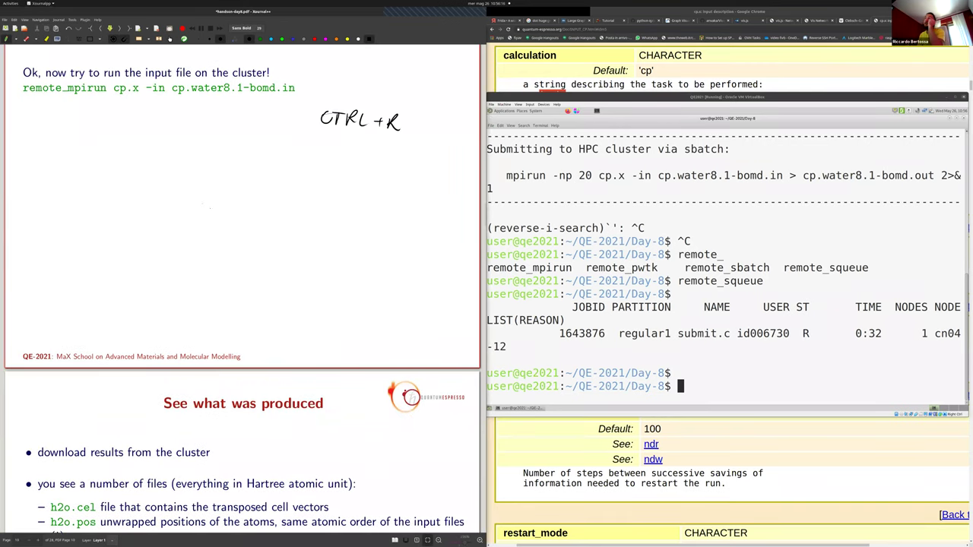
pyautogui.moveTo(216, 222)
pyautogui.mouseDown()
pyautogui.moveTo(209, 191)
pyautogui.moveTo(225, 226)
pyautogui.moveTo(254, 215)
pyautogui.mouseUp()
pyautogui.moveTo(205, 191); pyautogui.dragTo(207, 190)
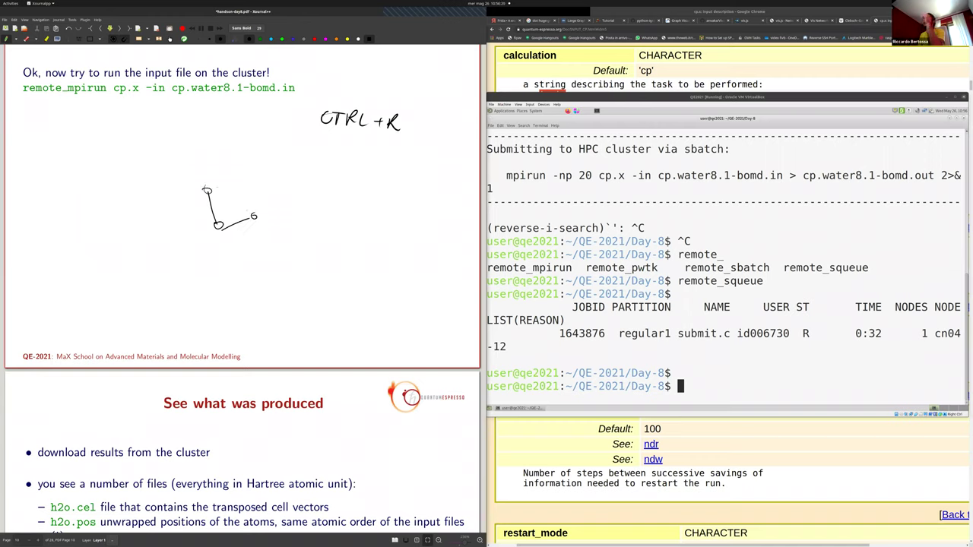
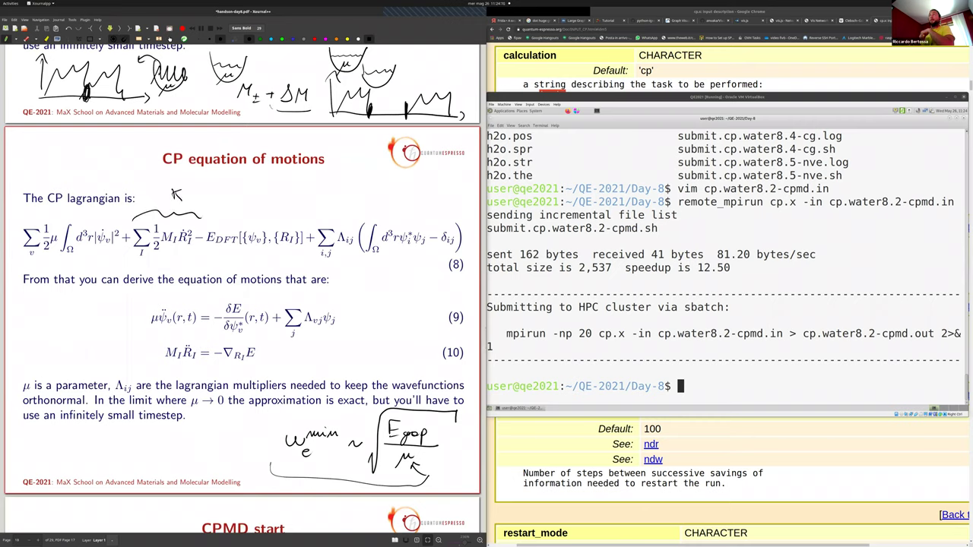
# Handwrite NUCLEI beside the K above the Lagrangian's nuclear kinetic term, then underbrace the first term and label it K ELECTRONS
pyautogui.moveTo(201, 202); pyautogui.dragTo(214, 200)
pyautogui.moveTo(22, 257); pyautogui.dragTo(103, 250)
pyautogui.moveTo(50, 265)
pyautogui.mouseDown()
pyautogui.moveTo(53, 274)
pyautogui.moveTo(113, 278)
pyautogui.mouseUp()
# Go to the Output produced slide, then recall remote_squeue from the terminal history and run it to check the cluster queue
pyautogui.scroll(-5, 242, 263)
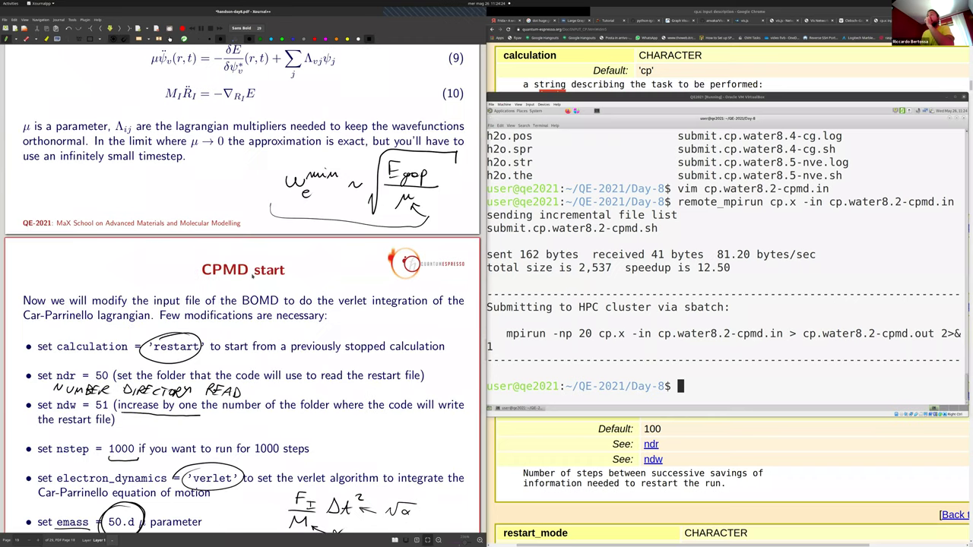
pyautogui.scroll(-8, 252, 277)
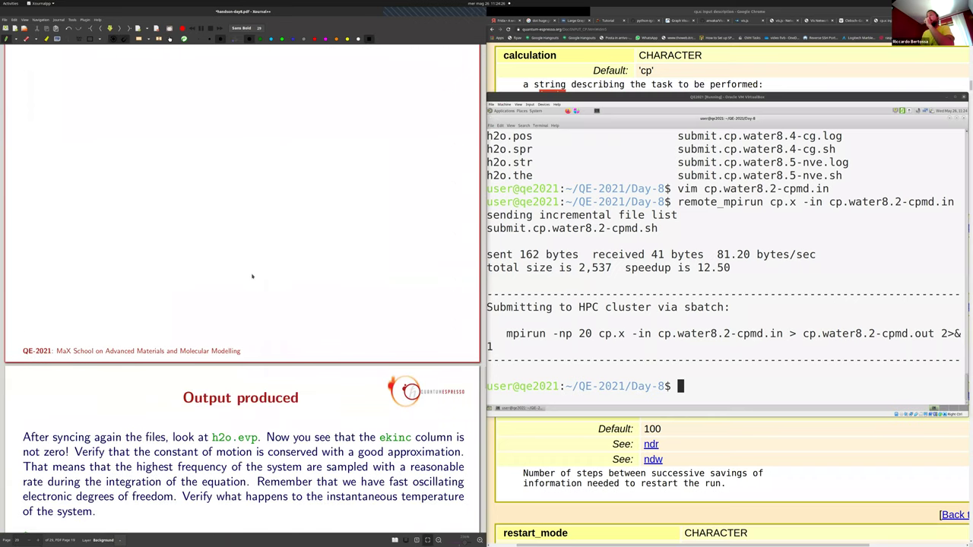
pyautogui.scroll(-2, 252, 277)
pyautogui.scroll(1, 252, 277)
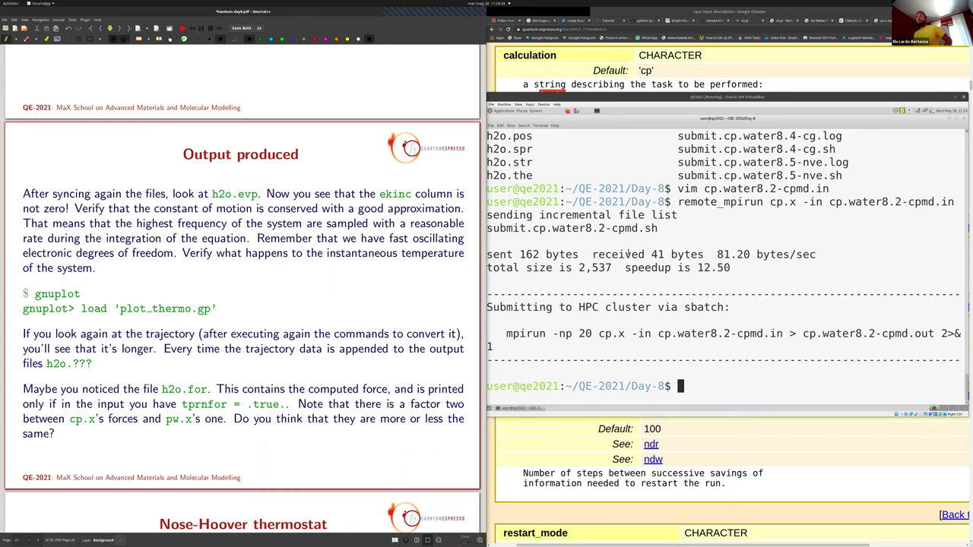
pyautogui.click(628, 254)
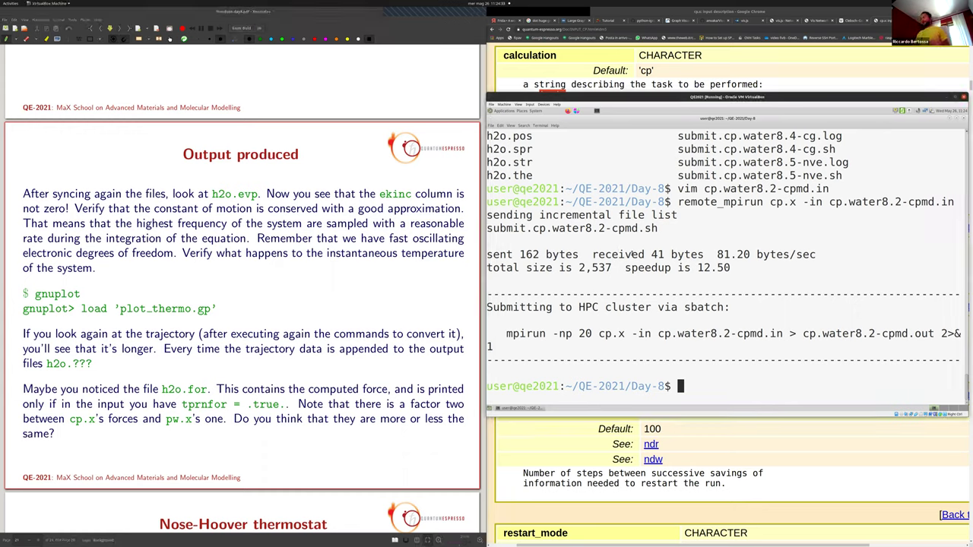
pyautogui.press('Up')
pyautogui.press('Return')
pyautogui.press('Up')
pyautogui.press('Up')
pyautogui.press('Up')
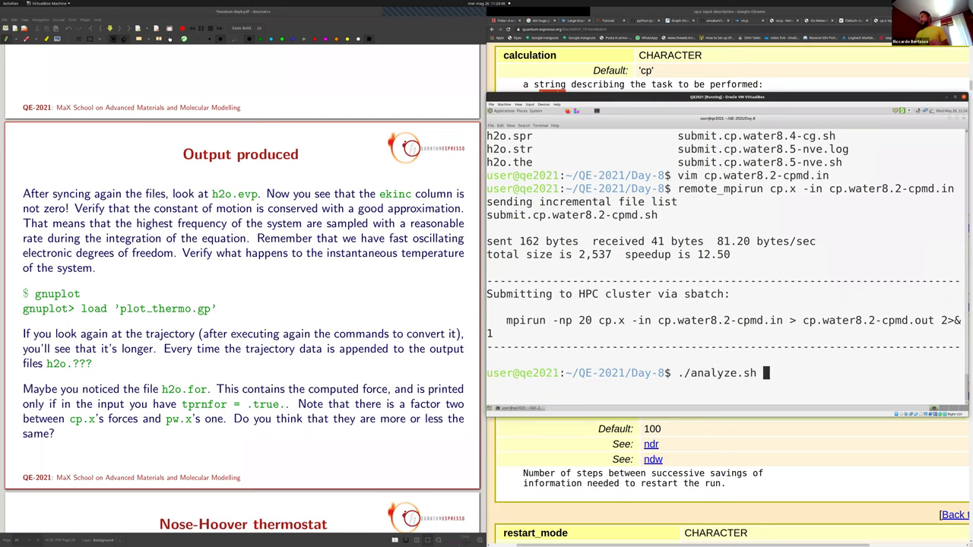
pyautogui.press('Up')
pyautogui.press('Up')
pyautogui.press('Up')
pyautogui.press('Up')
pyautogui.press('Up')
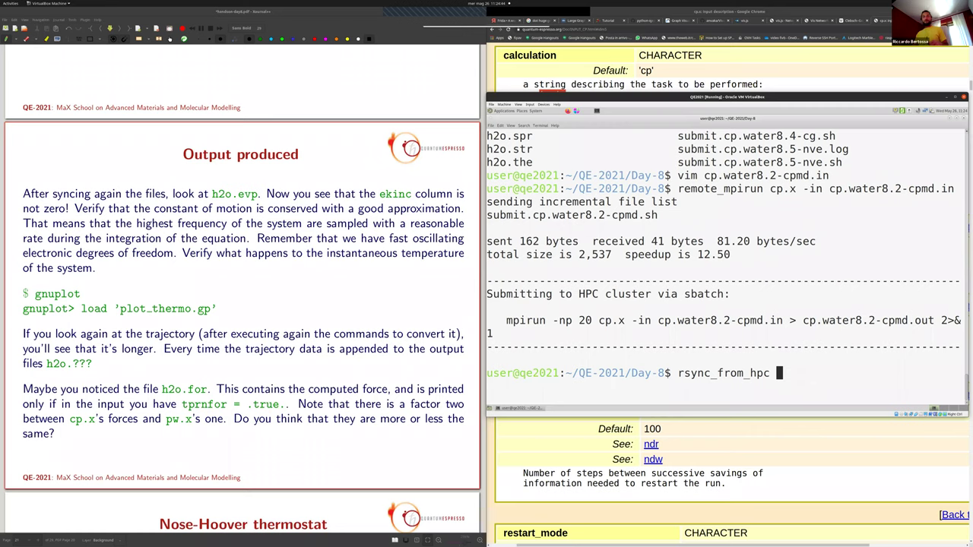
pyautogui.press('Up')
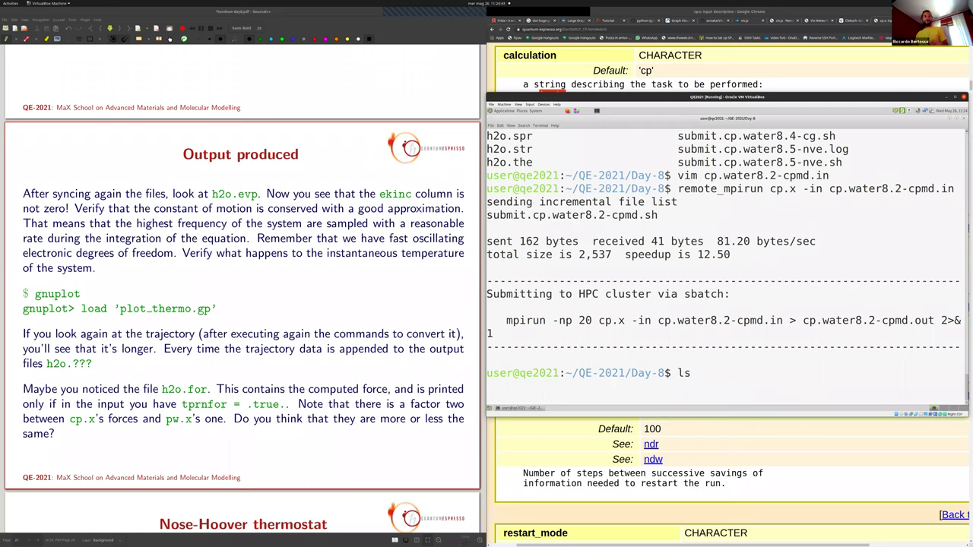
pyautogui.press('Up')
pyautogui.press('Return')
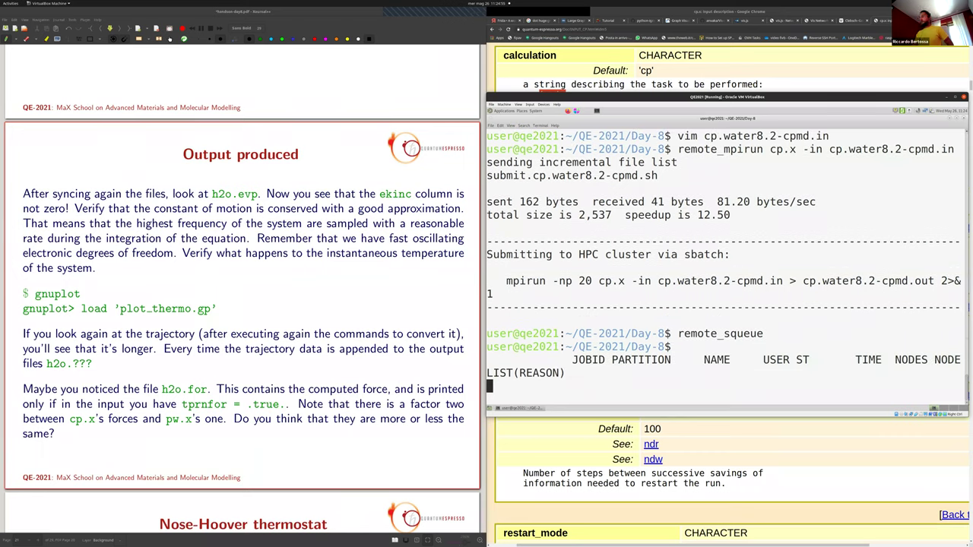
pyautogui.press('Return')
pyautogui.press('Return')
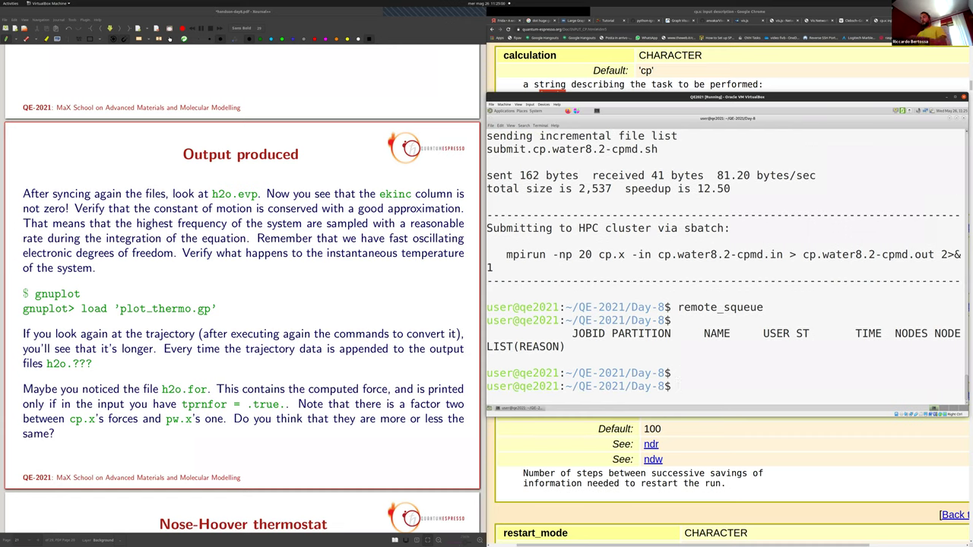
# Run rsync_from_hpc in the terminal to download the CPMD results from the cluster
pyautogui.write('rsync_f')
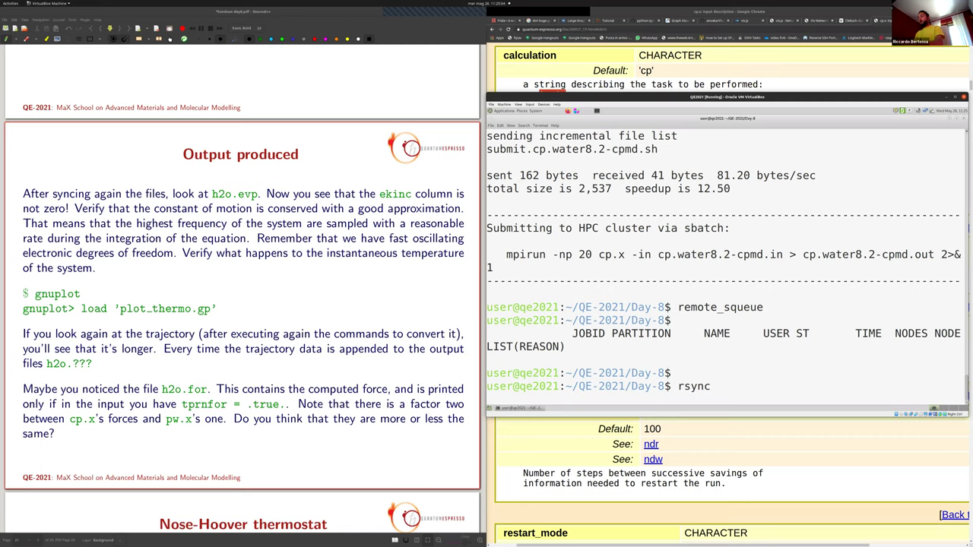
pyautogui.press('Tab')
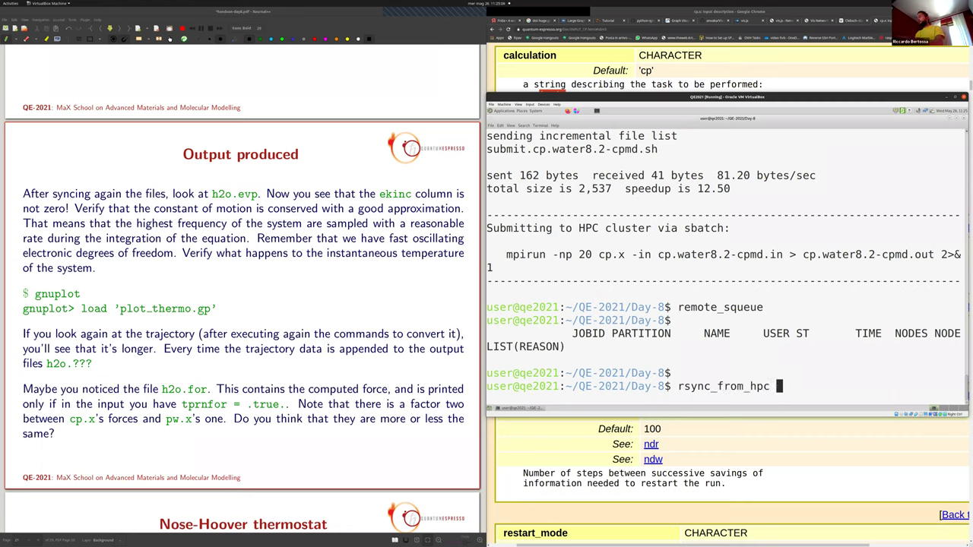
pyautogui.press('Return')
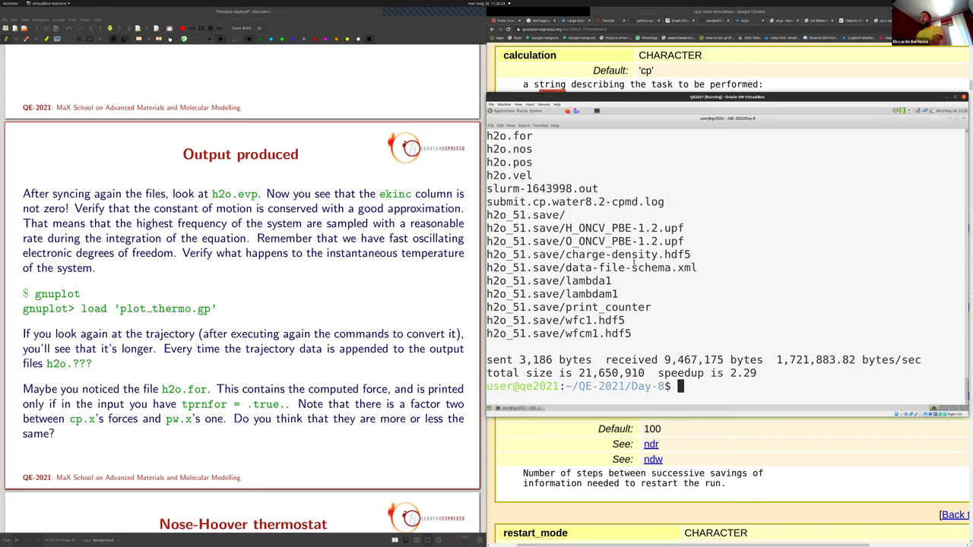
# Print plot_thermo.gp with cat and examine the h2o.evp columns it plots
pyautogui.write('cat pr')
pyautogui.press('BackSpace')
pyautogui.write('lot_t')
pyautogui.press('Tab')
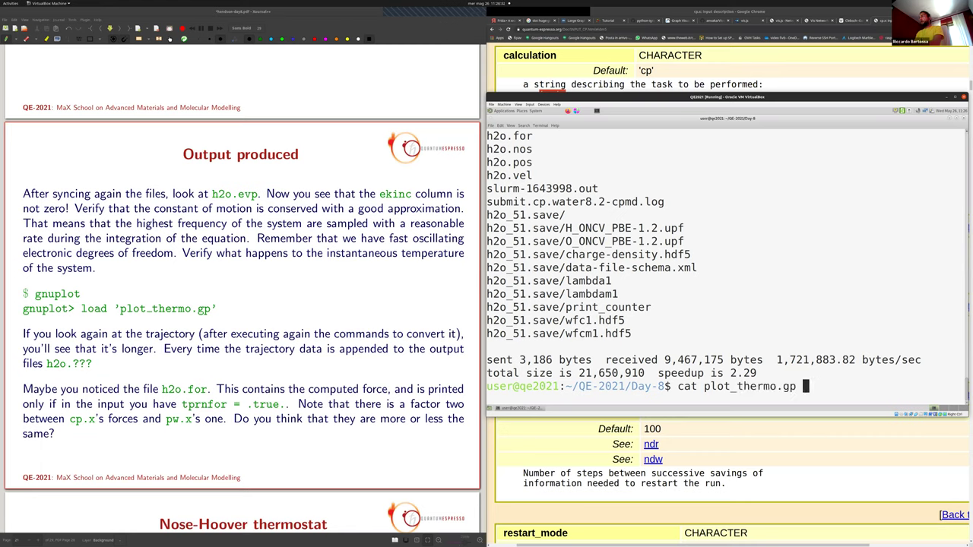
pyautogui.press('Return')
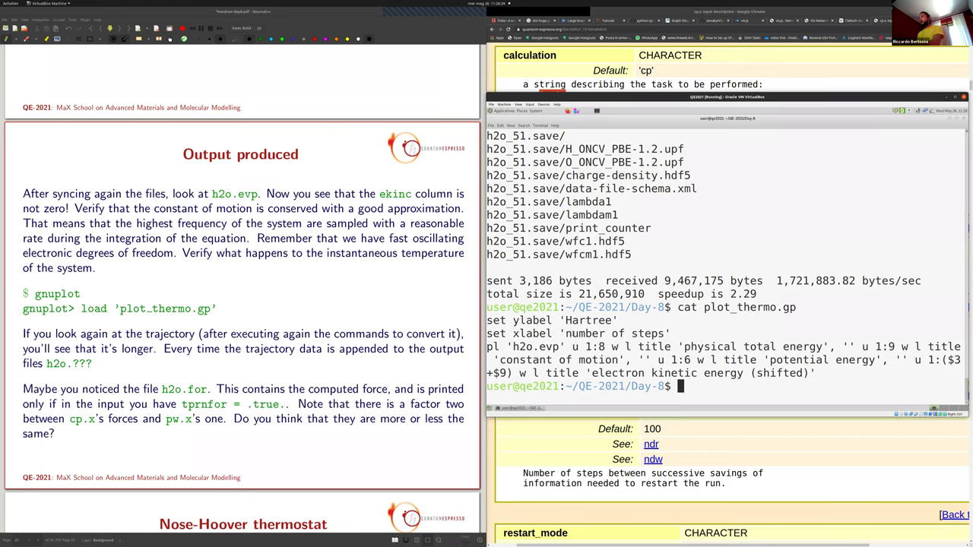
pyautogui.moveTo(586, 347); pyautogui.dragTo(606, 347)
pyautogui.click(726, 347)
# Start gnuplot, load 'plot_thermo.gp' and maximize the resulting plot window
pyautogui.write('gnuplot')
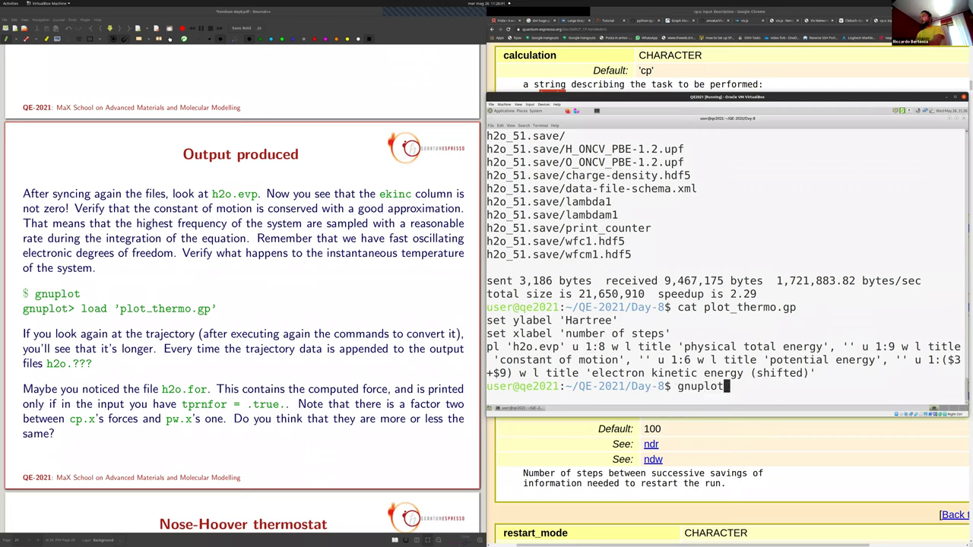
pyautogui.press('Return')
pyautogui.write('load')
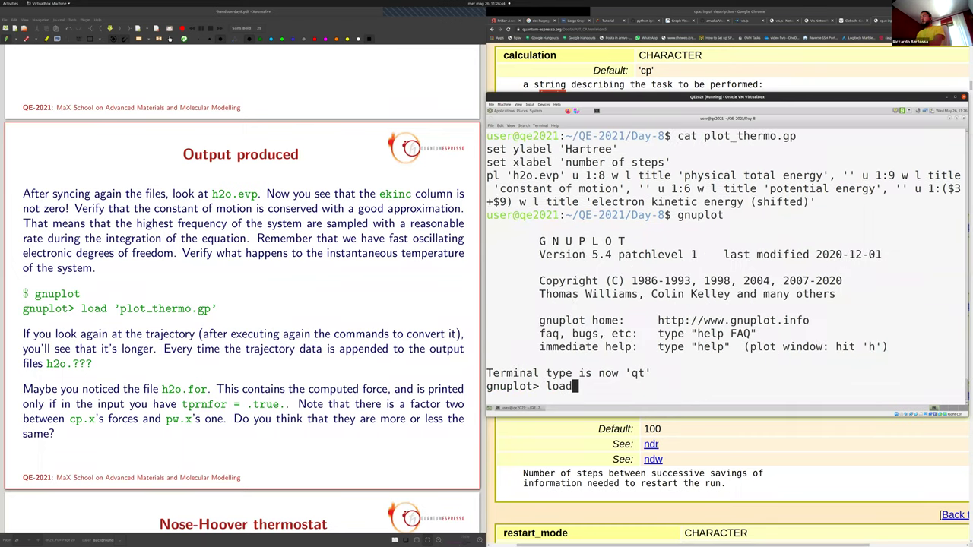
pyautogui.write(" 'plot_thermo.gp'")
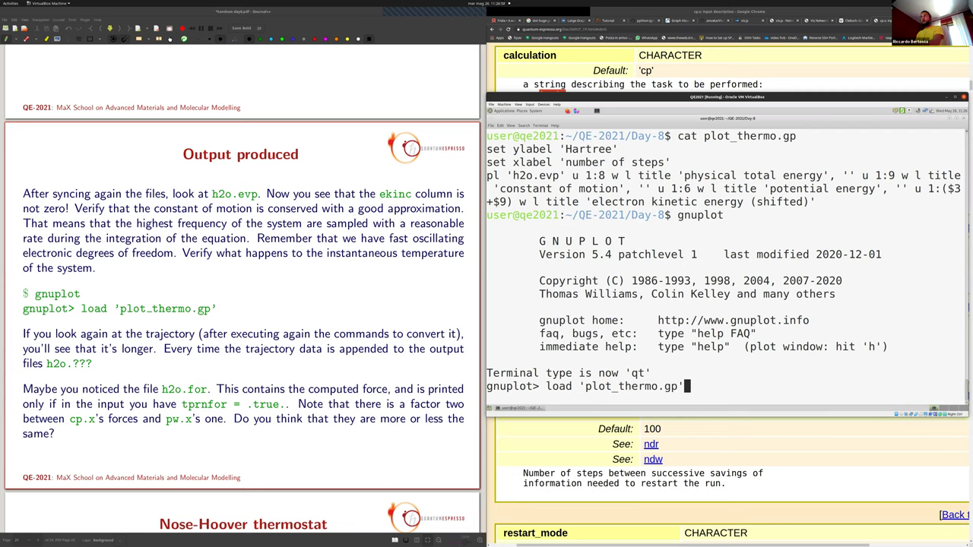
pyautogui.press('Return')
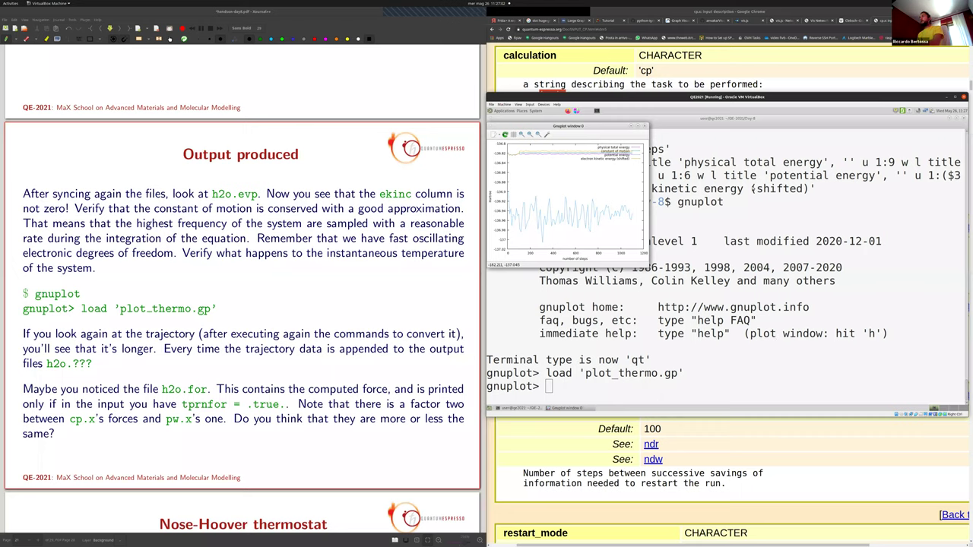
pyautogui.doubleClick(597, 128)
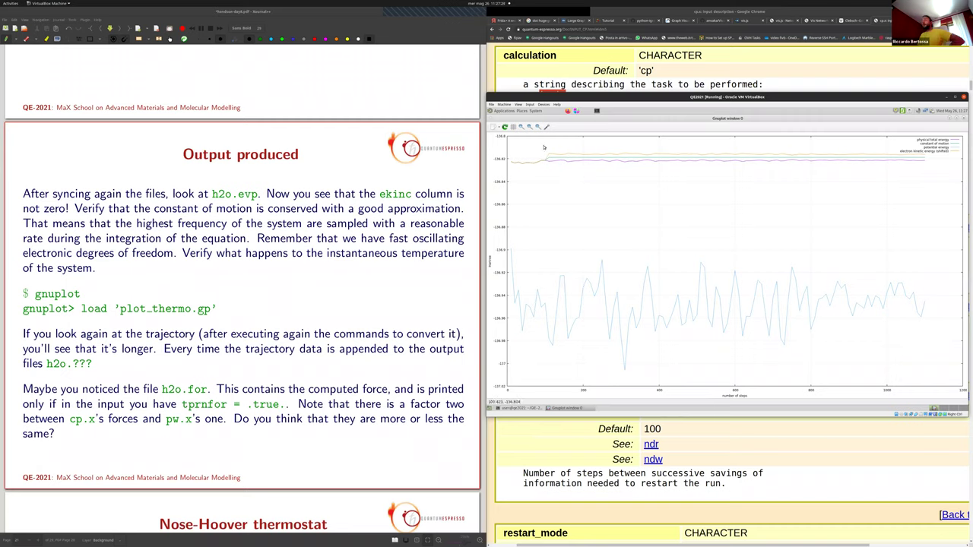
# Place the plot ruler at about step 100, on the point where the upper energy curves separate
pyautogui.press('r')
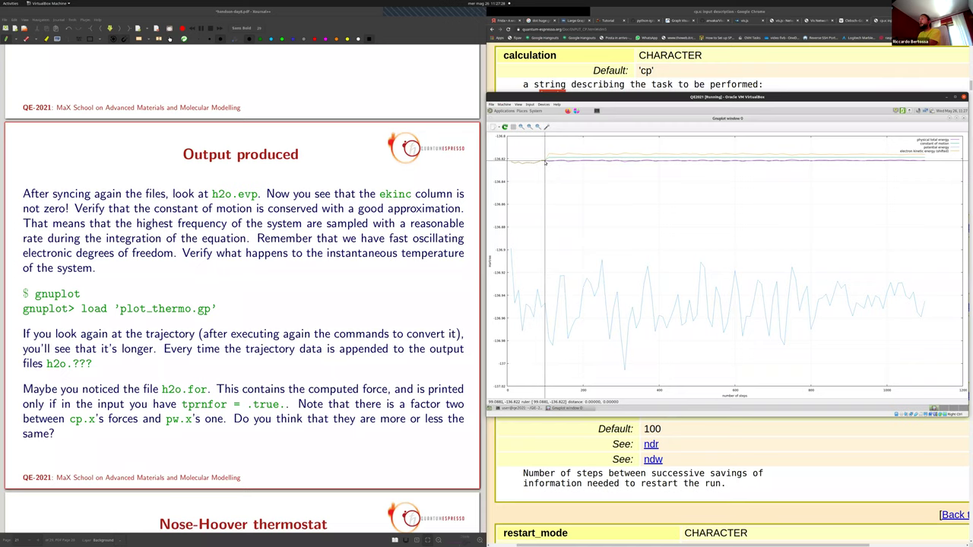
pyautogui.press('r')
pyautogui.press('r')
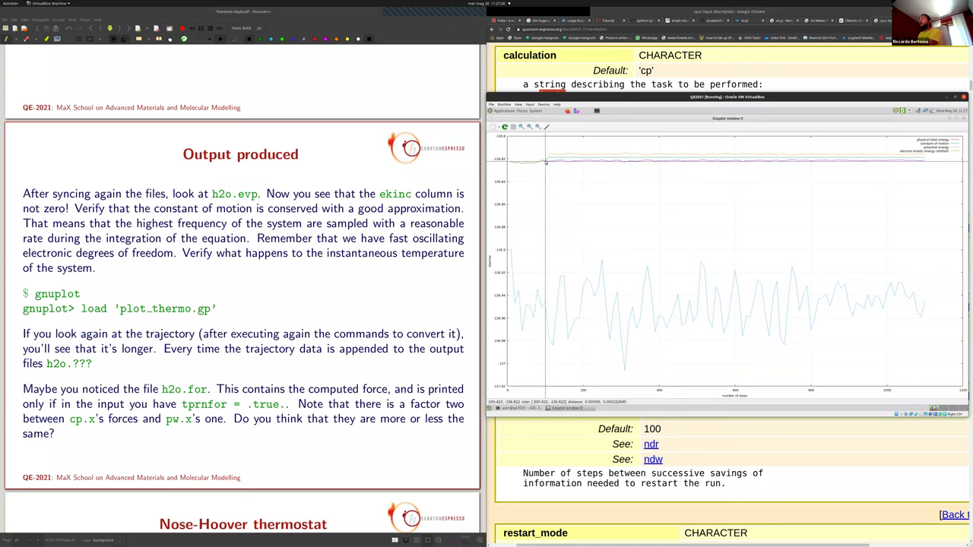
pyautogui.press('r')
pyautogui.press('r')
pyautogui.press('r')
pyautogui.press('r')
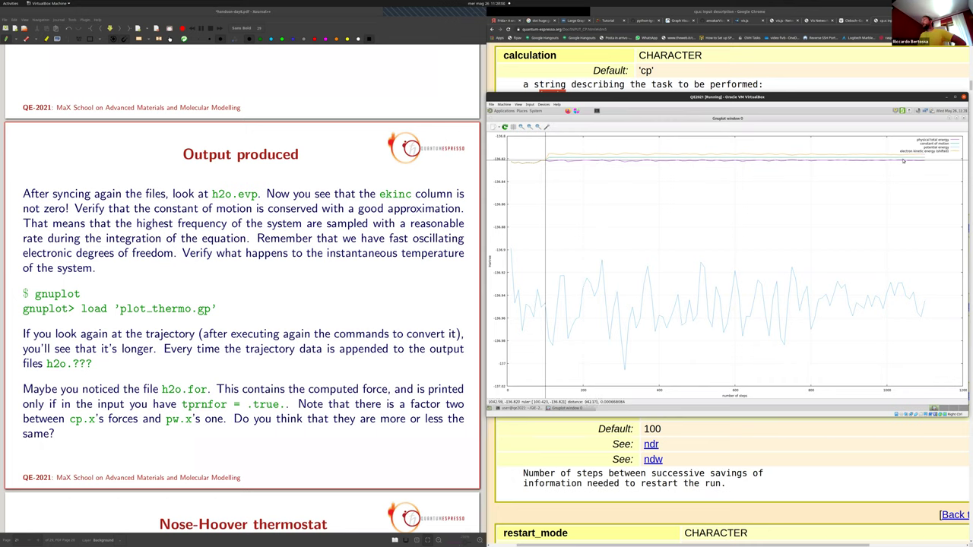
# Toggle the potential energy and constant of motion curves off and back on in the plot
pyautogui.click(941, 148)
pyautogui.click(941, 147)
pyautogui.click(940, 144)
pyautogui.click(940, 144)
pyautogui.click(940, 144)
pyautogui.click(939, 145)
# Zoom the plot in on the upper energy curves and toggle the electron kinetic energy curve off and back on
pyautogui.rightClick(529, 146)
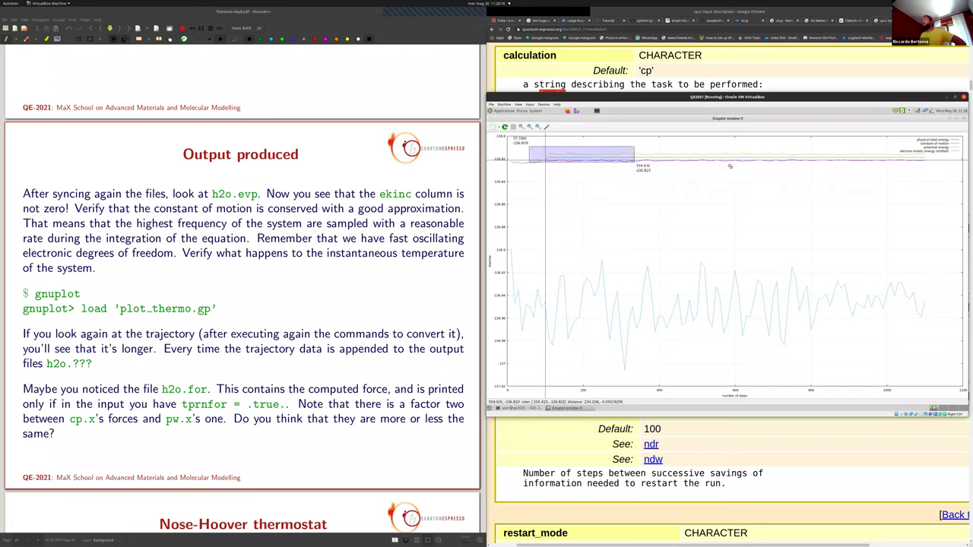
pyautogui.rightClick(935, 169)
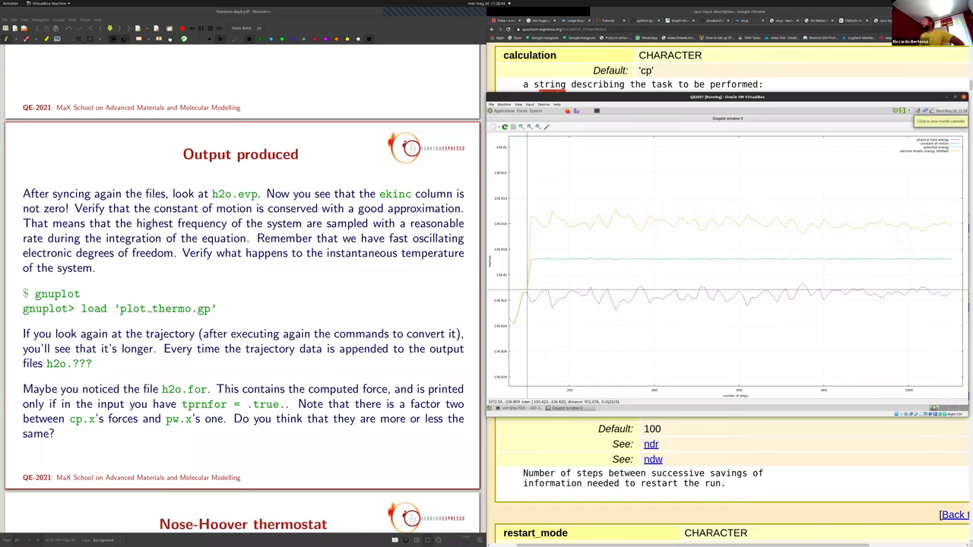
pyautogui.click(917, 150)
pyautogui.click(919, 150)
pyautogui.click(919, 151)
pyautogui.click(919, 150)
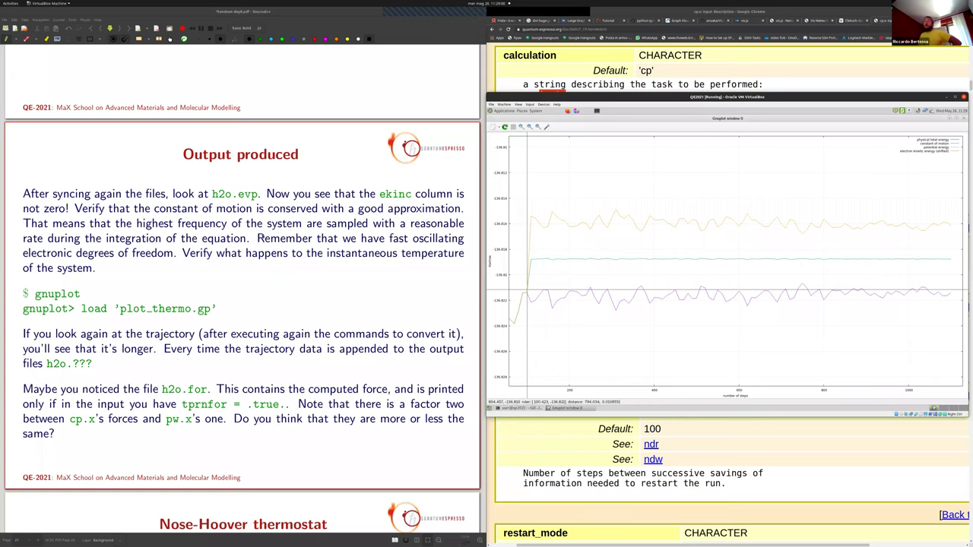
# Return to the CP equation of motions slide and draw a bracket around the start of the Lagrangian's electron kinetic term
pyautogui.scroll(10, 240, 248)
pyautogui.scroll(10, 239, 248)
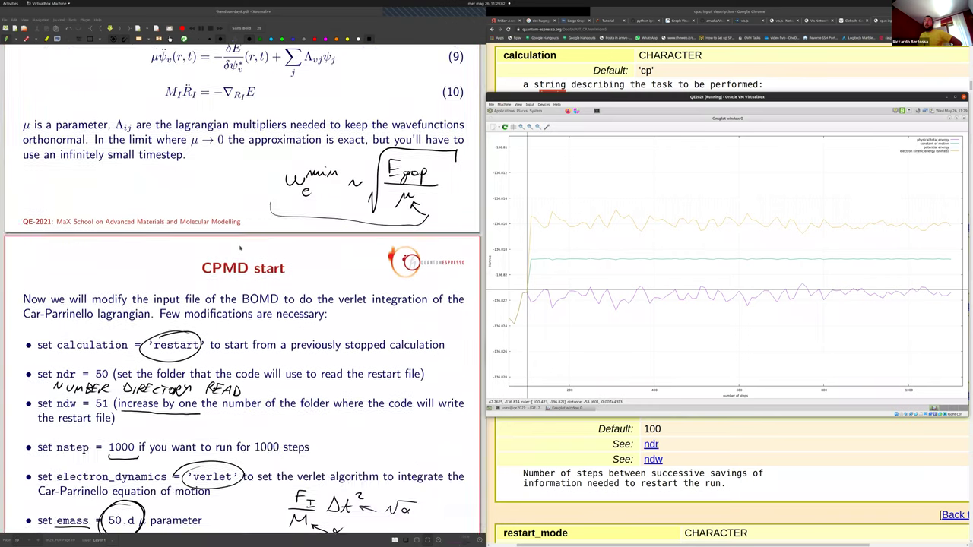
pyautogui.scroll(-2, 240, 248)
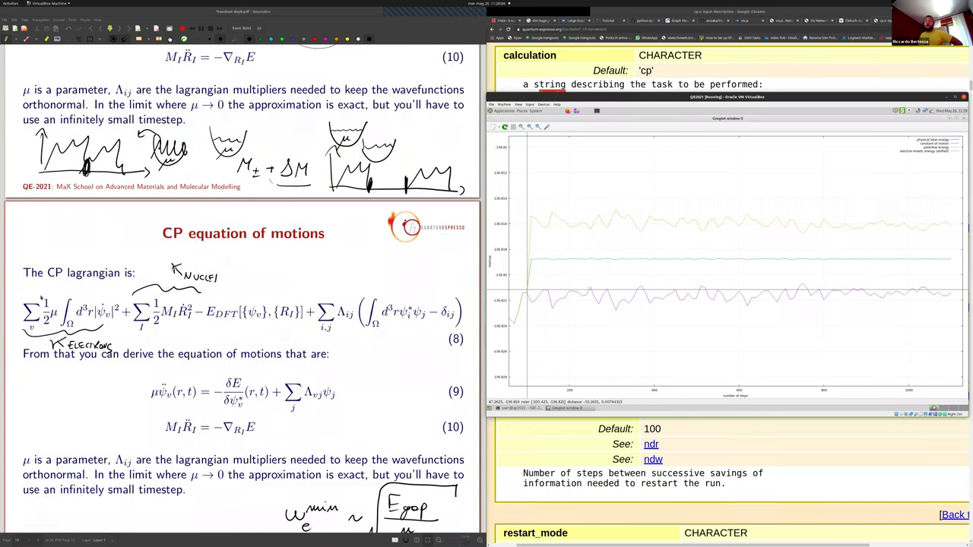
pyautogui.moveTo(47, 284); pyautogui.dragTo(23, 352)
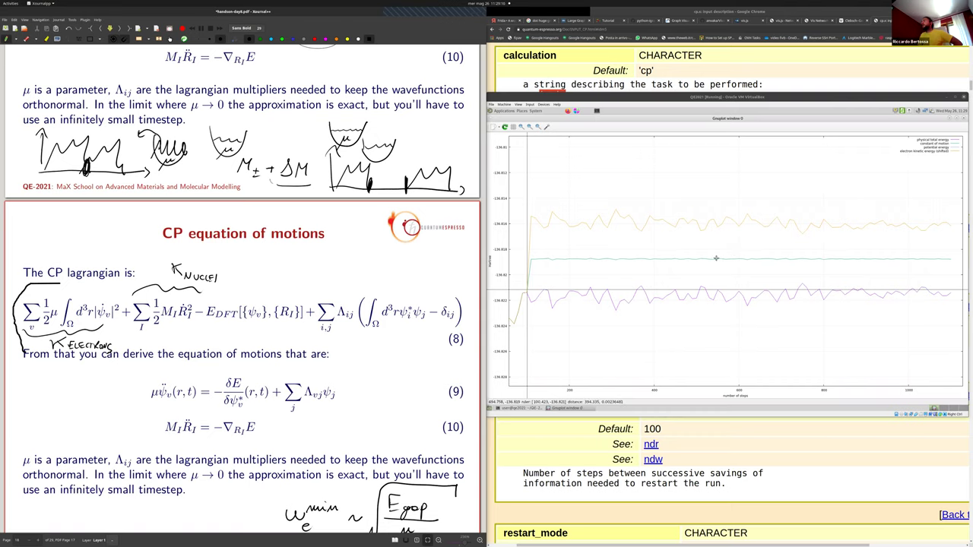
# Move the plot ruler onto the electron kinetic energy curve near step 200, then turn the ruler off
pyautogui.click(568, 226)
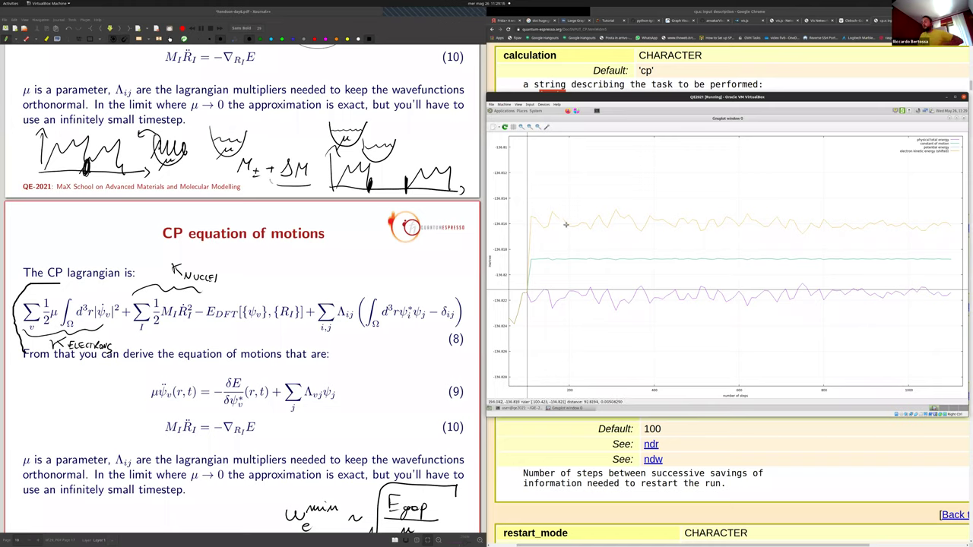
pyautogui.press('r')
pyautogui.press('r')
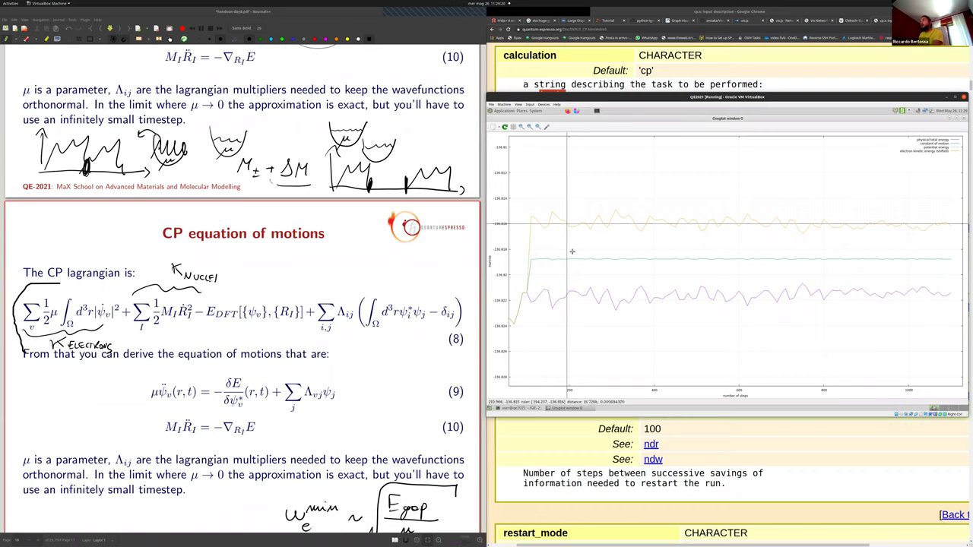
pyautogui.press('r')
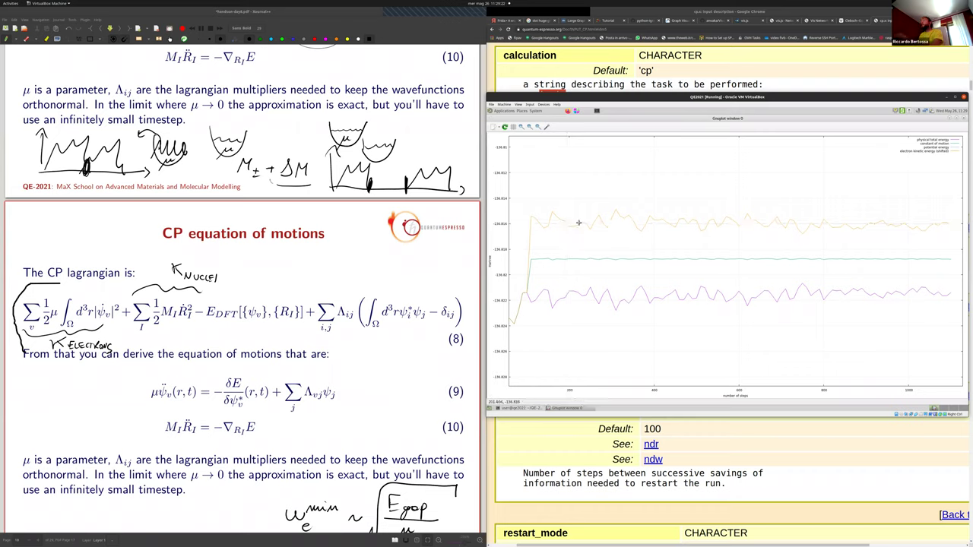